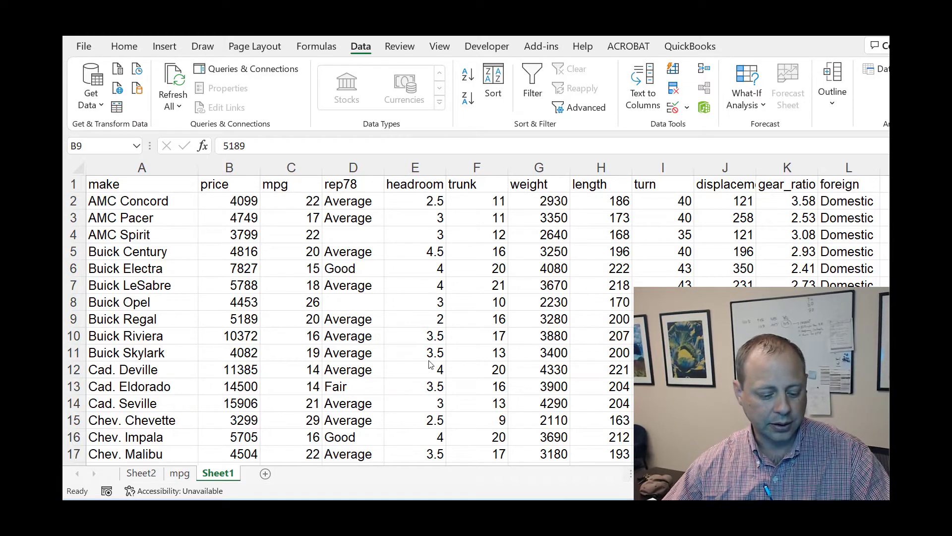
pyautogui.click(232, 240)
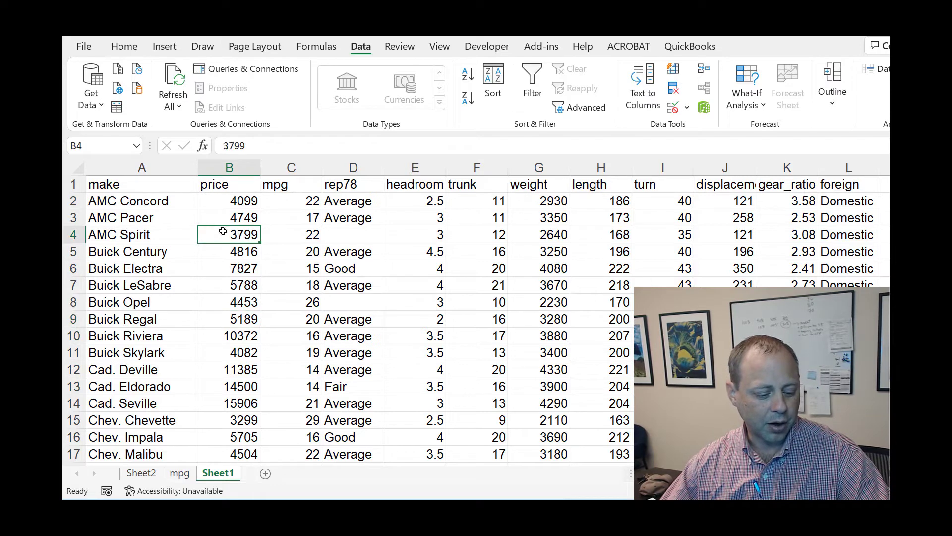
pyautogui.click(158, 201)
pyautogui.moveTo(158, 201); pyautogui.dragTo(176, 246)
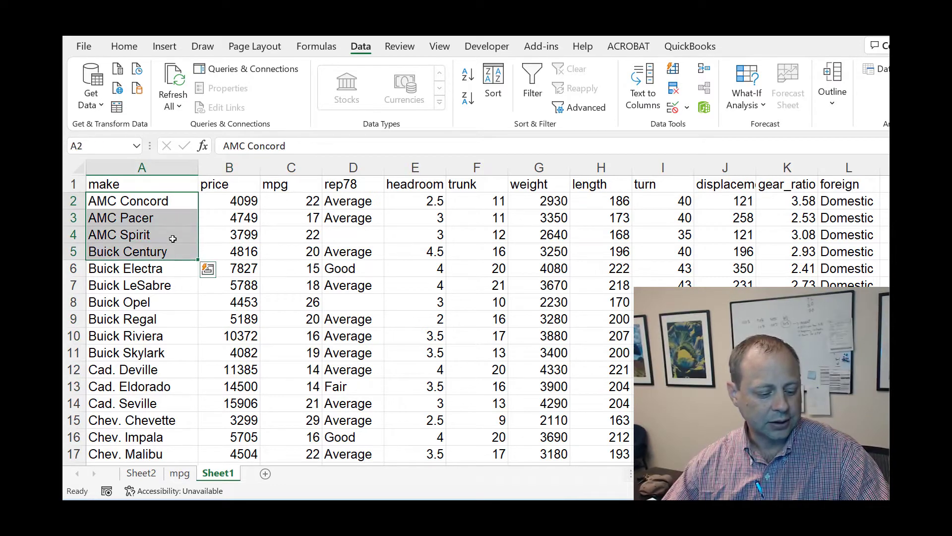
pyautogui.moveTo(165, 204); pyautogui.dragTo(165, 338)
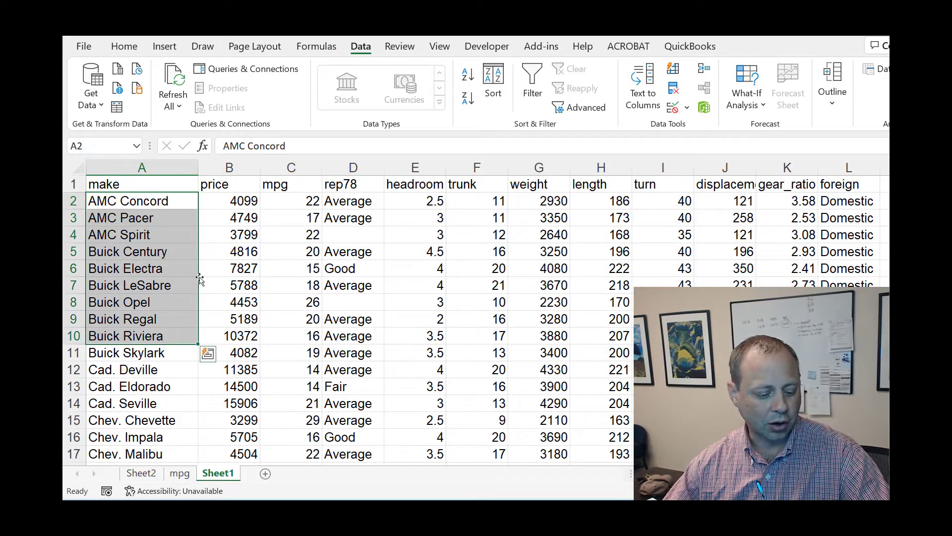
# Format the entire price column as Accounting with dollar signs
pyautogui.click(229, 168)
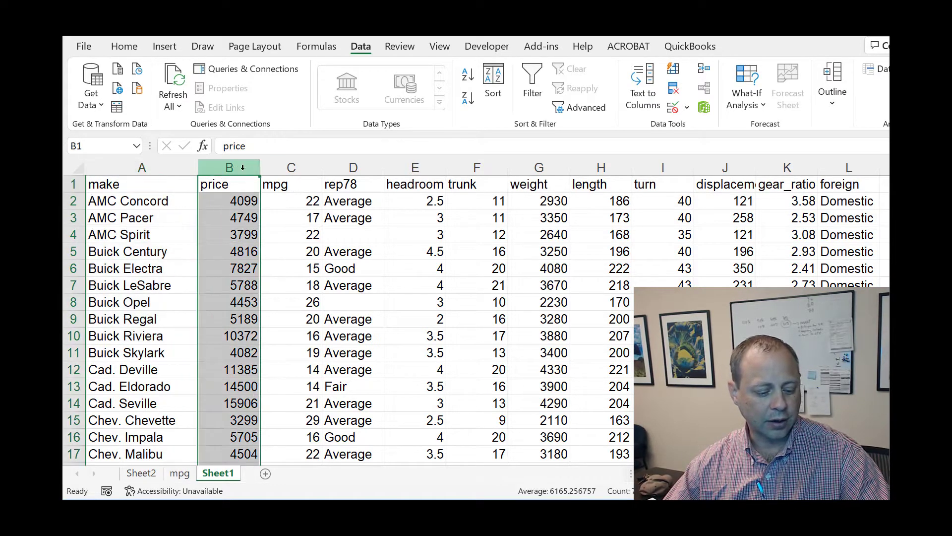
pyautogui.click(130, 47)
pyautogui.click(520, 88)
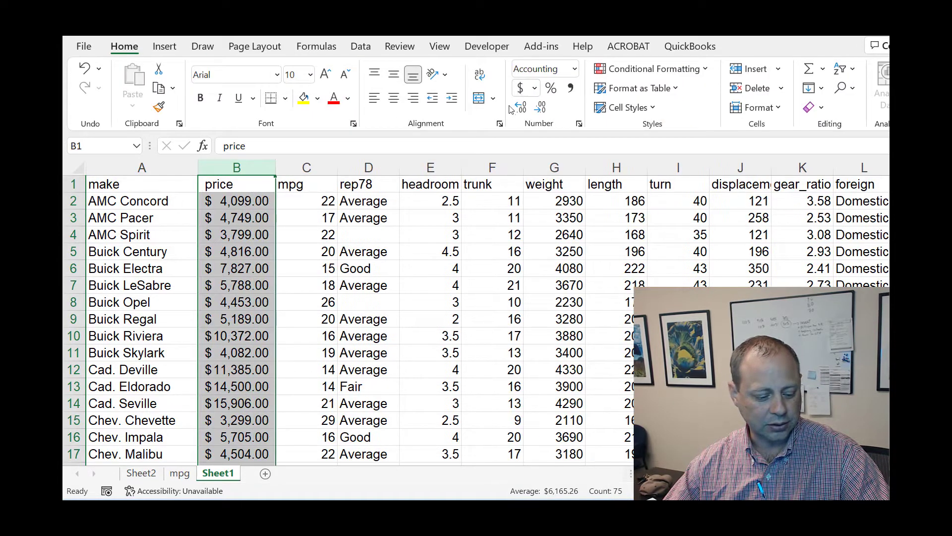
# Add a bottom border beneath the header row from make through foreign
pyautogui.click(309, 274)
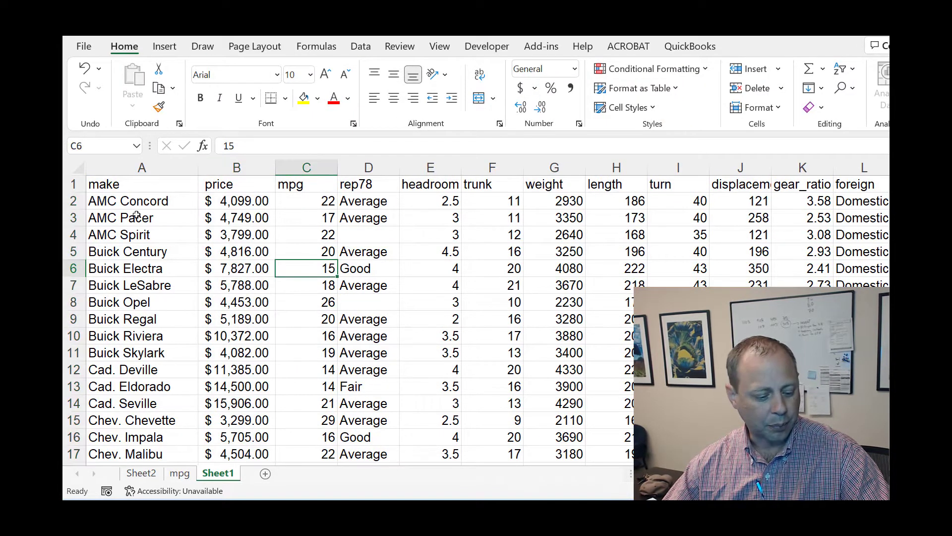
pyautogui.moveTo(132, 185); pyautogui.dragTo(841, 183)
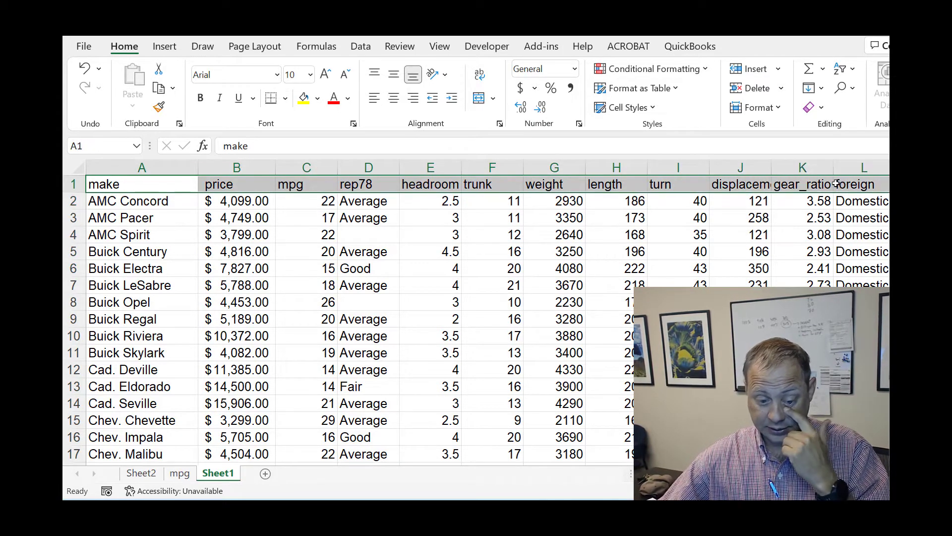
pyautogui.click(305, 287)
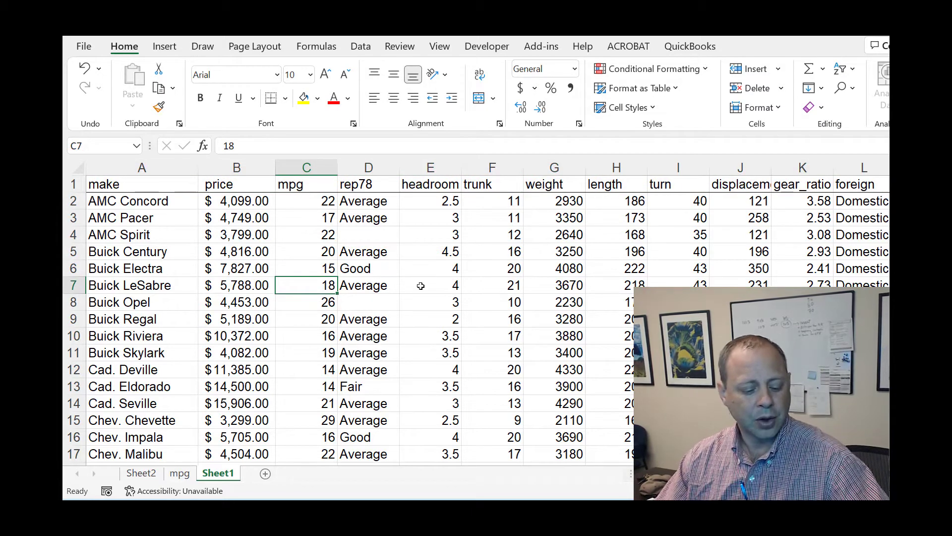
# Examine the price, mpg, rep78 and foreign columns, following the foreign column down from the Domestic to the Foreign cars
pyautogui.moveTo(246, 190); pyautogui.dragTo(238, 304)
pyautogui.click(301, 186)
pyautogui.moveTo(301, 186); pyautogui.dragTo(305, 270)
pyautogui.click(369, 271)
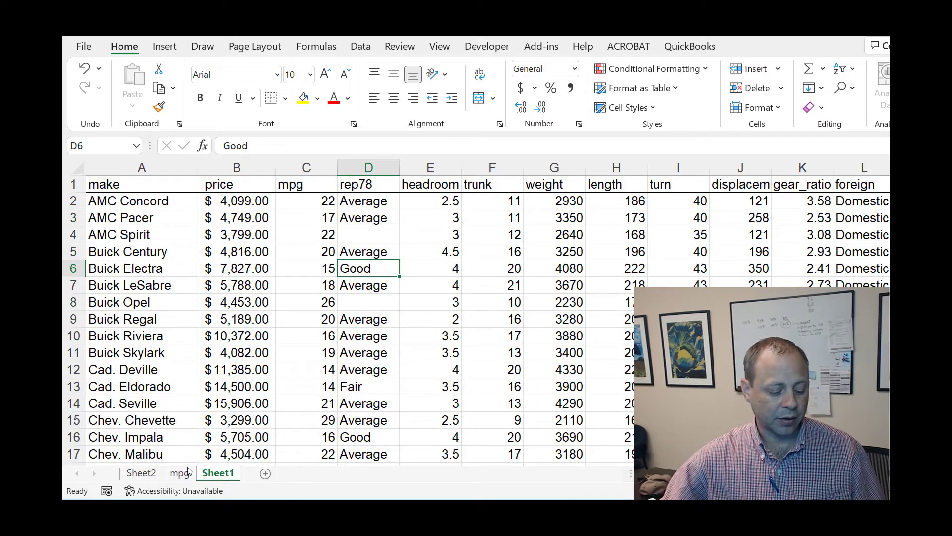
pyautogui.click(241, 229)
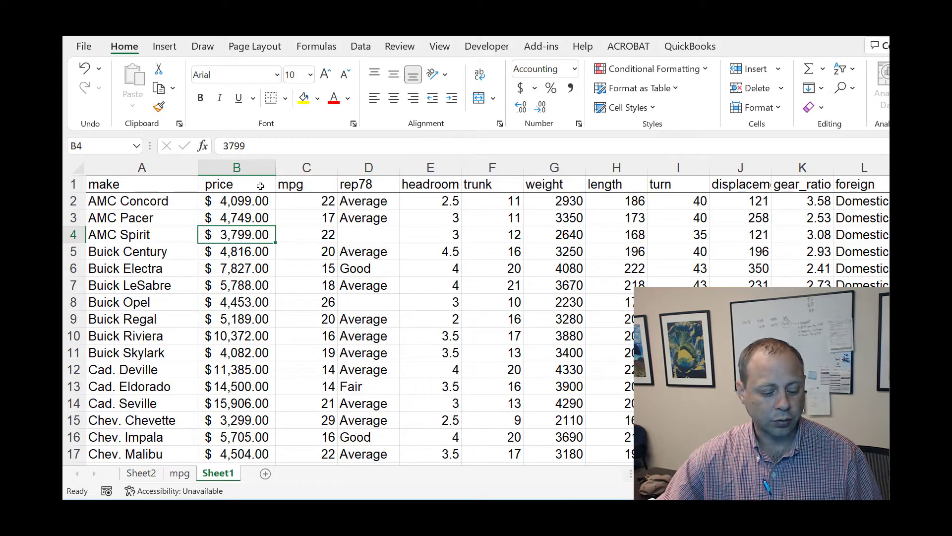
pyautogui.moveTo(287, 187); pyautogui.dragTo(308, 420)
pyautogui.moveTo(852, 185); pyautogui.dragTo(860, 252)
pyautogui.click(861, 251)
pyautogui.scroll(-10, 861, 252)
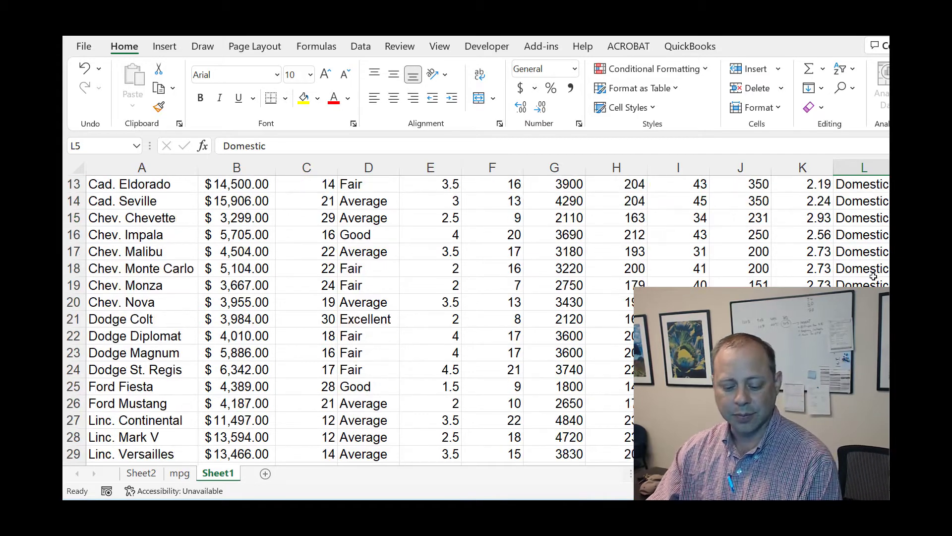
pyautogui.scroll(-7, 860, 252)
pyautogui.moveTo(861, 268); pyautogui.dragTo(861, 403)
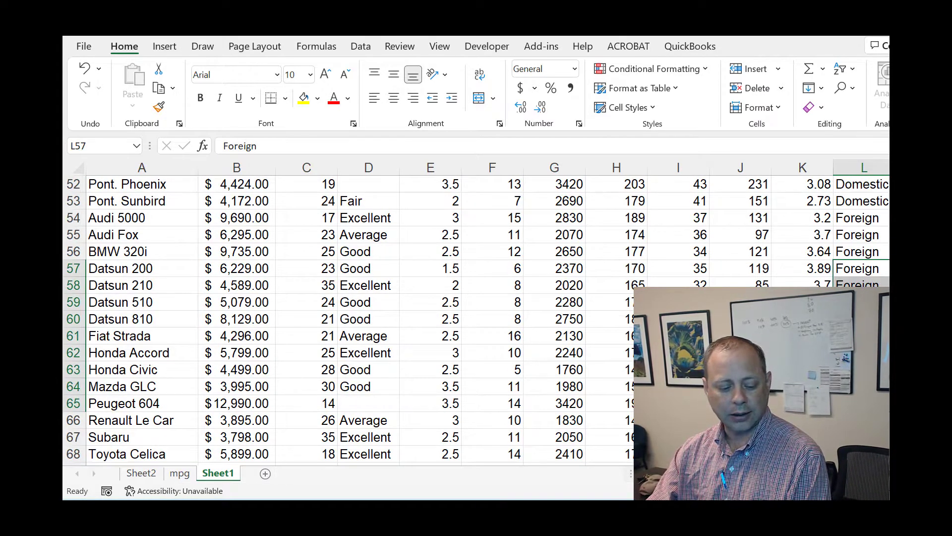
pyautogui.scroll(17, 861, 403)
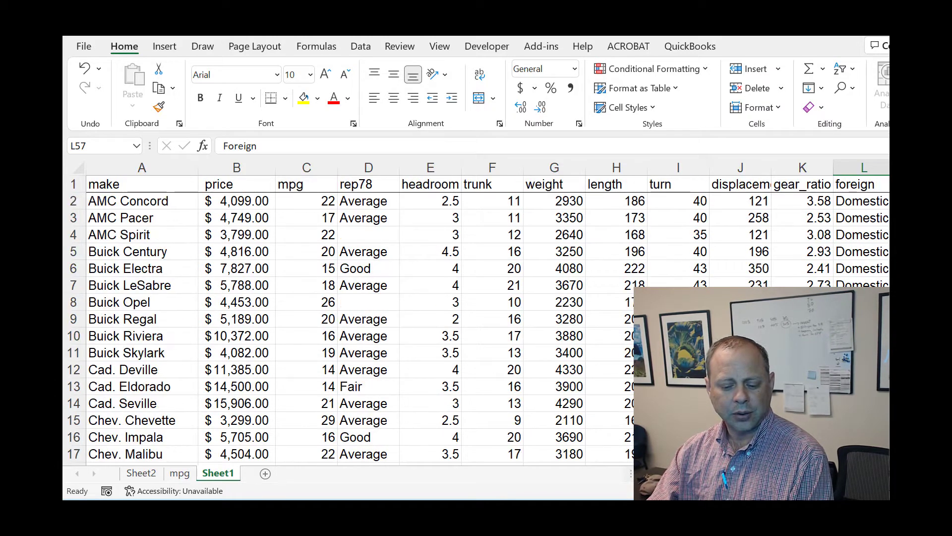
# Delete the columns from rep78 through gear_ratio, leaving only make, price, mpg and foreign
pyautogui.click(452, 252)
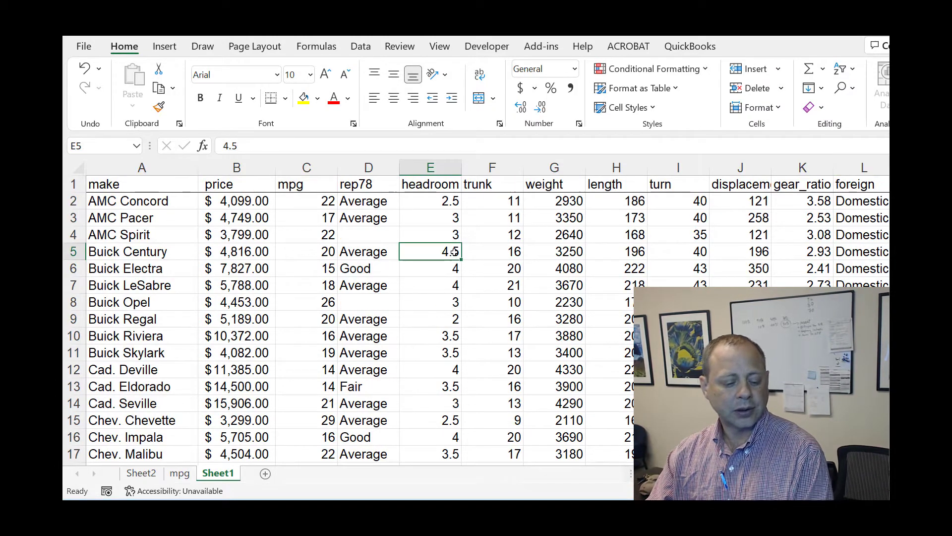
pyautogui.moveTo(368, 167); pyautogui.dragTo(823, 181)
pyautogui.rightClick(571, 199)
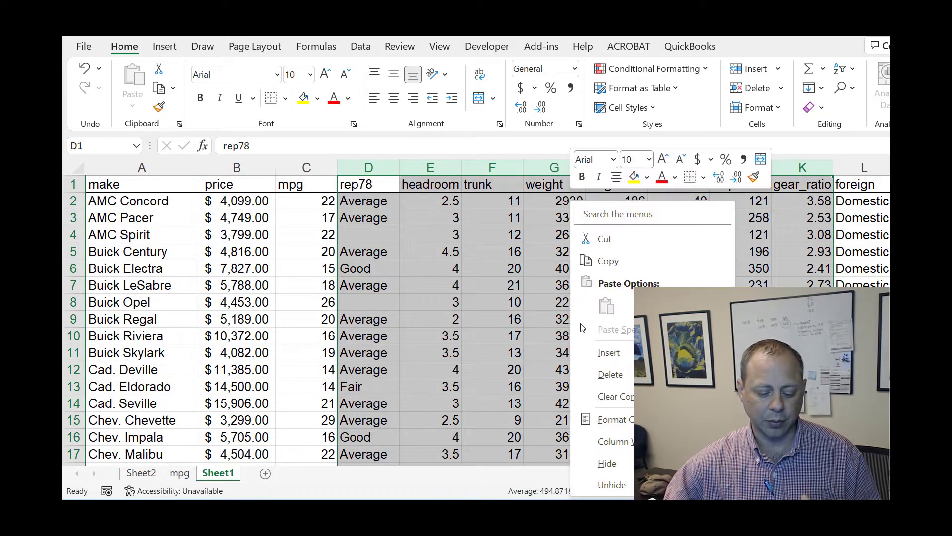
pyautogui.click(613, 377)
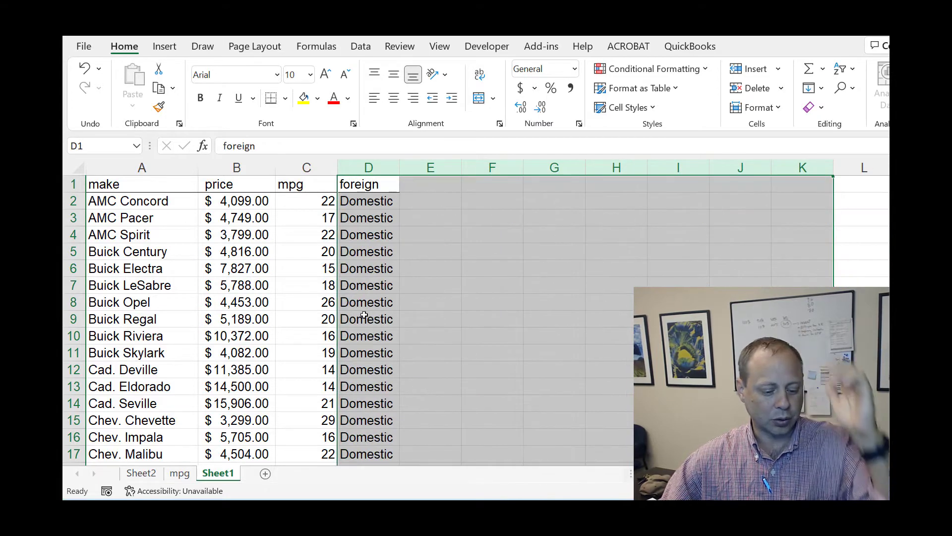
pyautogui.click(363, 314)
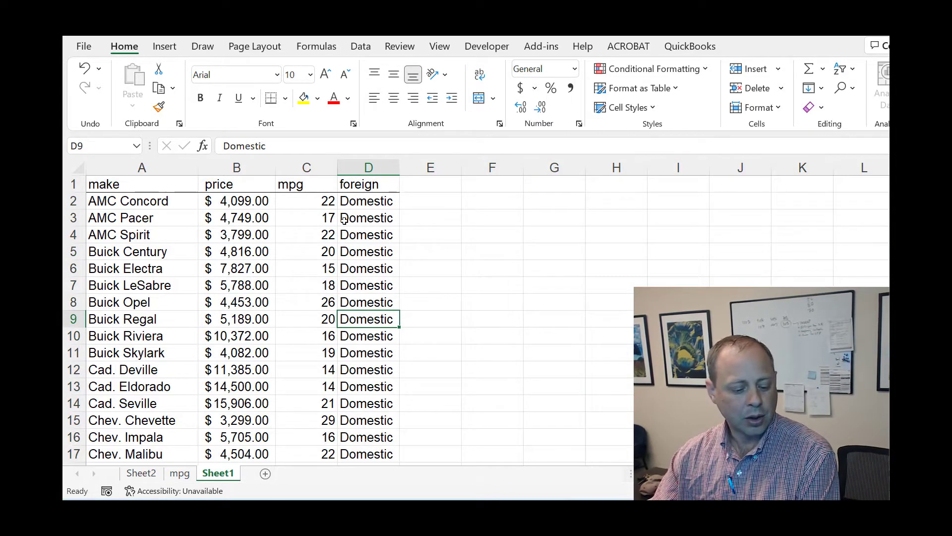
pyautogui.click(369, 185)
pyautogui.moveTo(368, 200); pyautogui.dragTo(361, 337)
pyautogui.scroll(19, 361, 337)
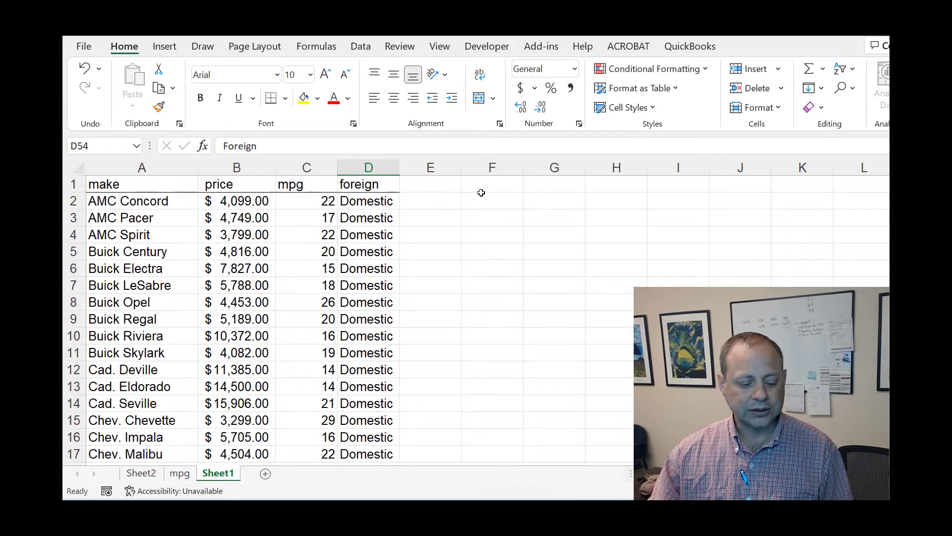
pyautogui.click(439, 188)
pyautogui.write('foreign')
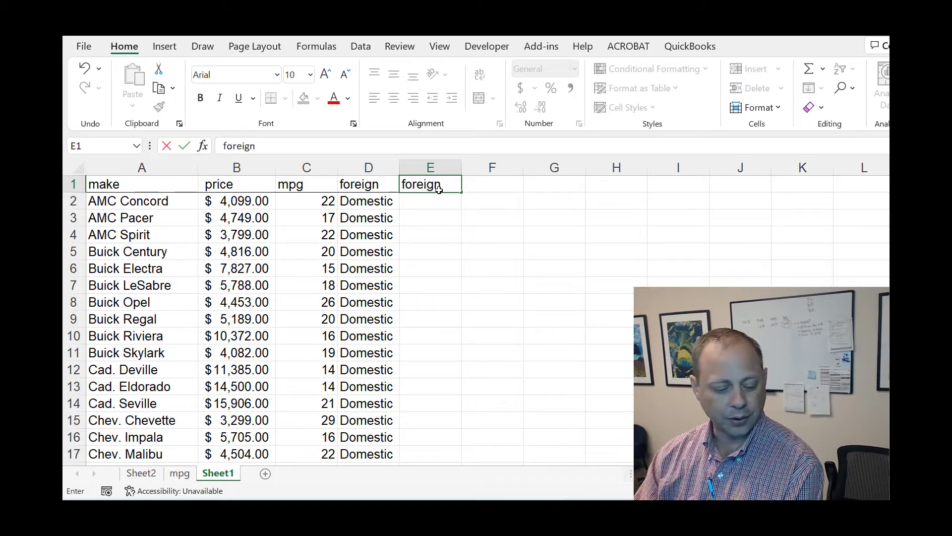
pyautogui.press('Return')
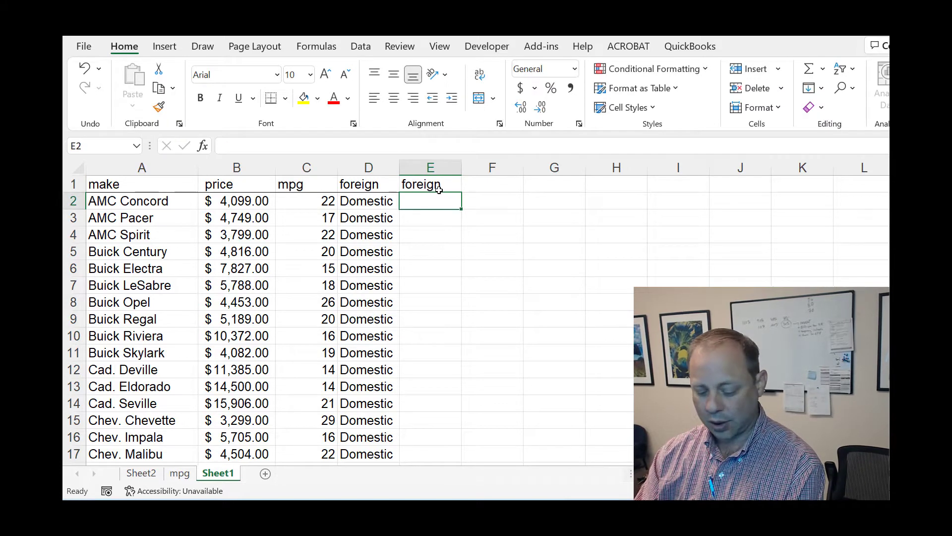
pyautogui.write('Fore')
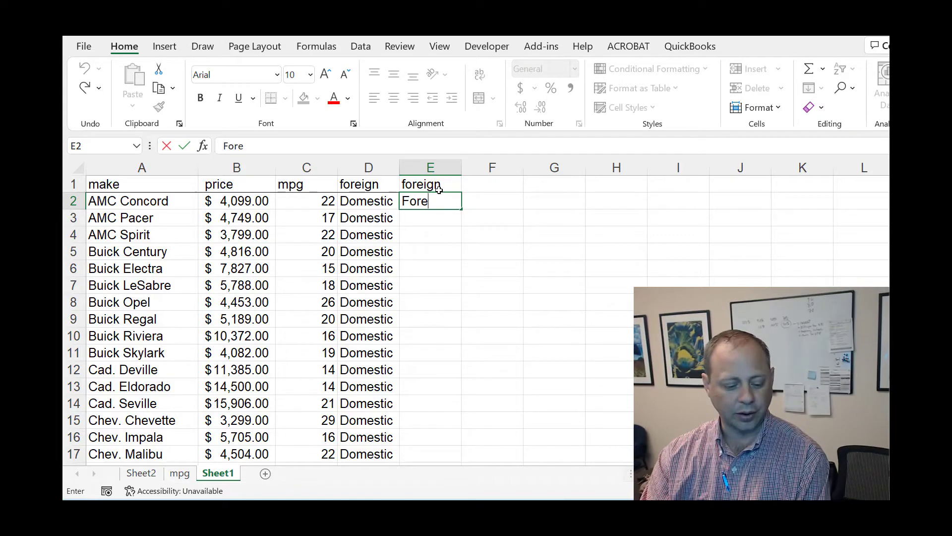
pyautogui.hotkey('ctrl', 'z')
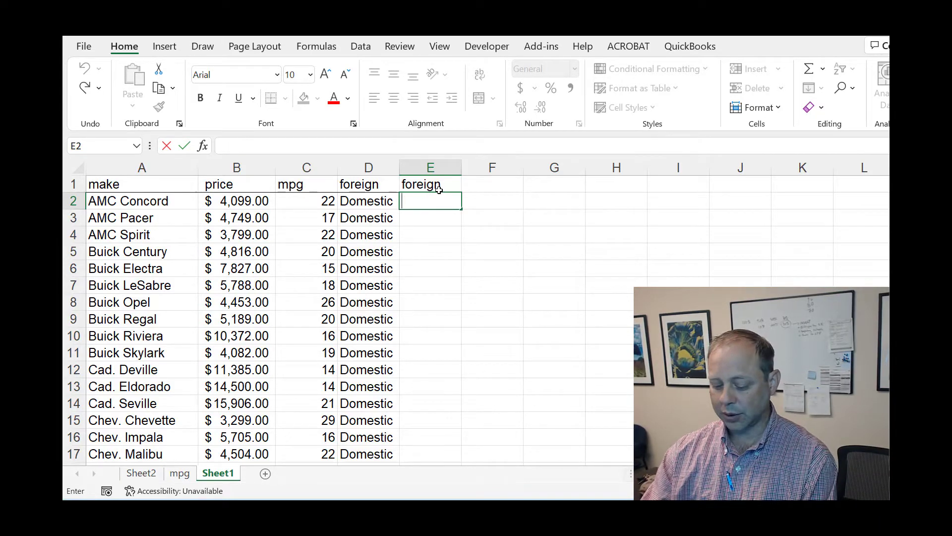
pyautogui.press('Up')
pyautogui.press('Delete')
pyautogui.press('Down')
pyautogui.press('Right')
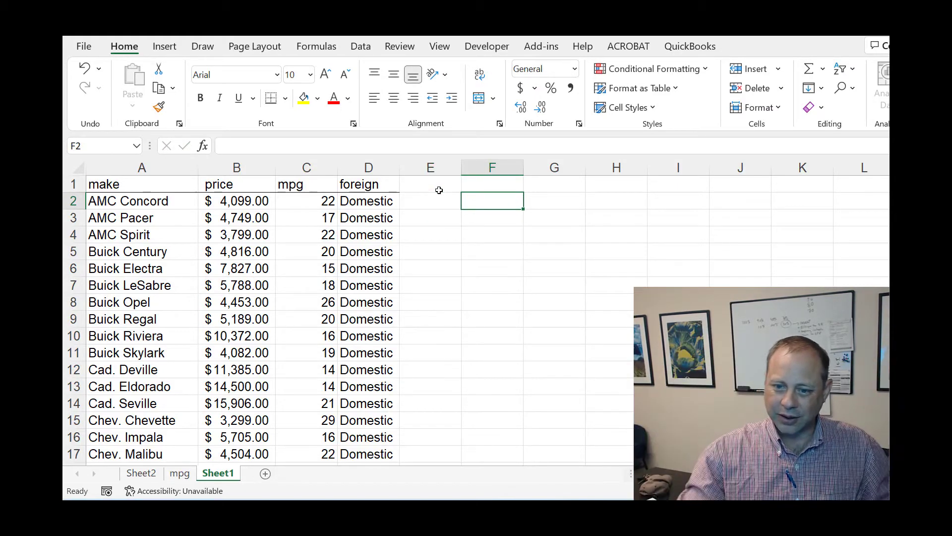
# Label F3 Domestic and F4 Foreign, and compute each group's mean mpg in G3:G4 with AVERAGEIF over $D$2:$D$75 and $C$2:$C$75
pyautogui.click(374, 238)
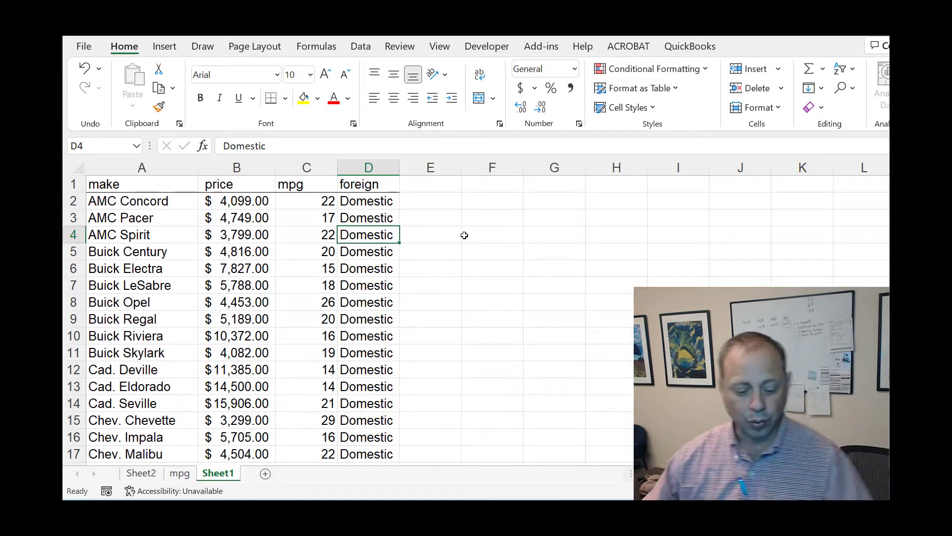
pyautogui.click(481, 219)
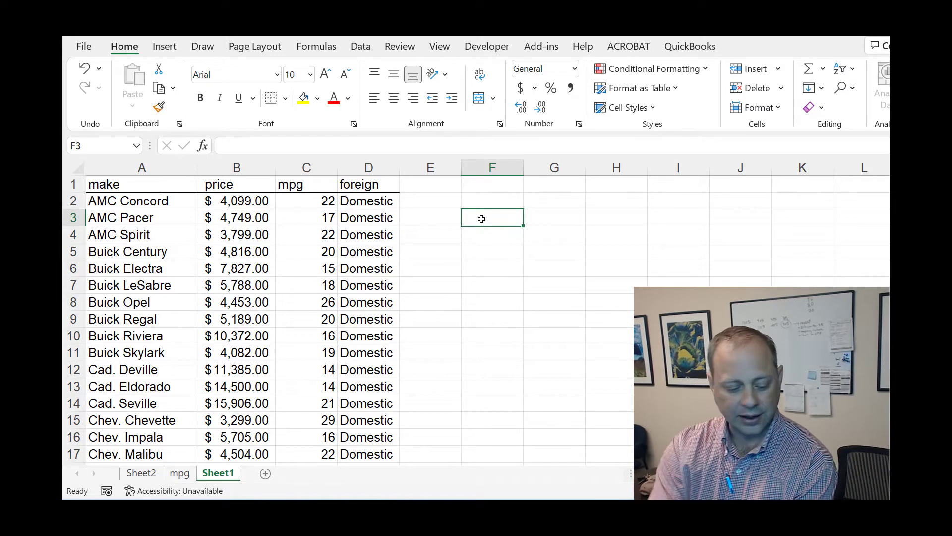
pyautogui.write('Domestic')
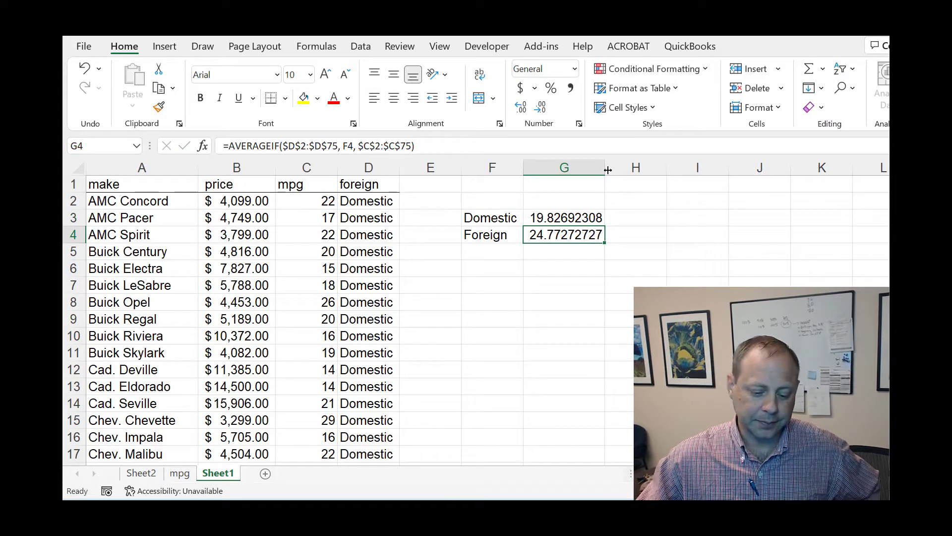
# Display the two average mpg values in G3:G4 with one decimal place and narrow column G to fit
pyautogui.moveTo(578, 217); pyautogui.dragTo(576, 228)
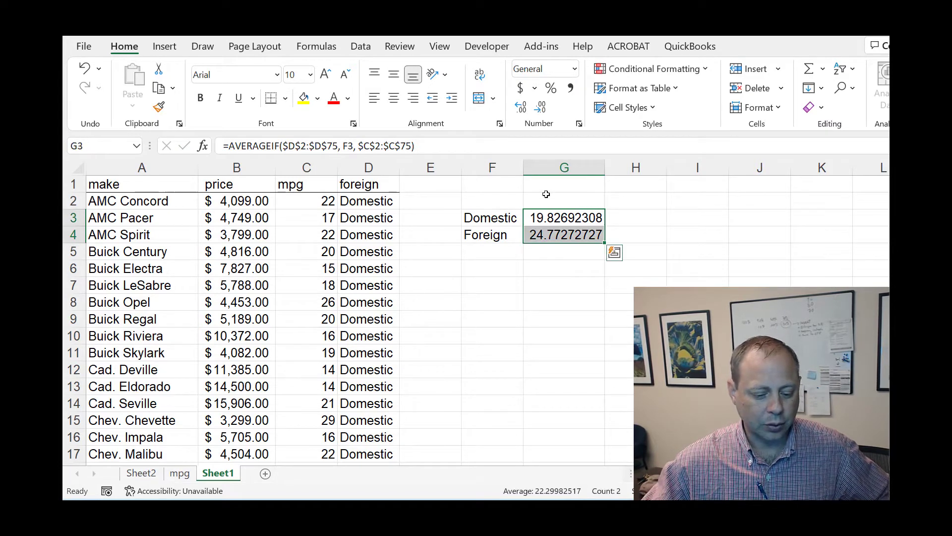
pyautogui.click(540, 108)
pyautogui.doubleClick(539, 110)
pyautogui.tripleClick(539, 111)
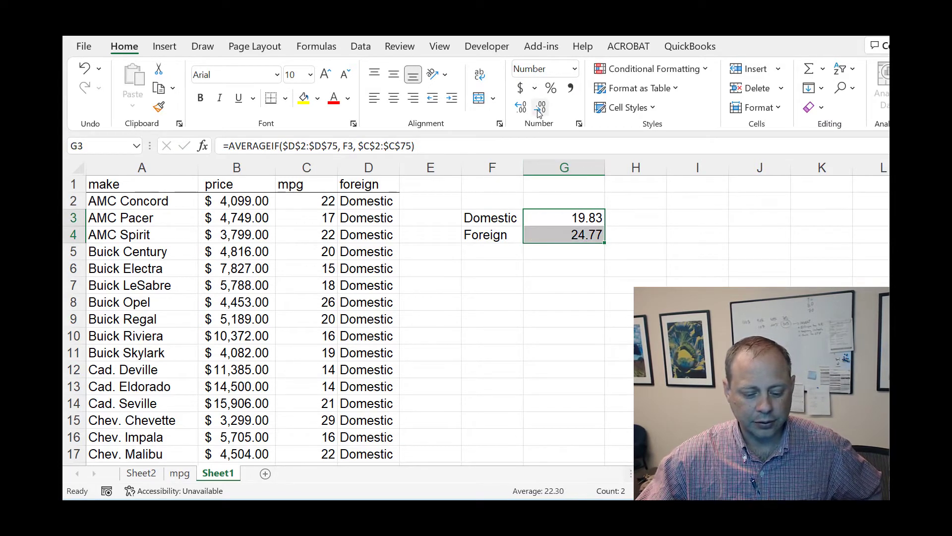
pyautogui.click(539, 111)
pyautogui.moveTo(605, 169); pyautogui.dragTo(567, 180)
pyautogui.click(557, 231)
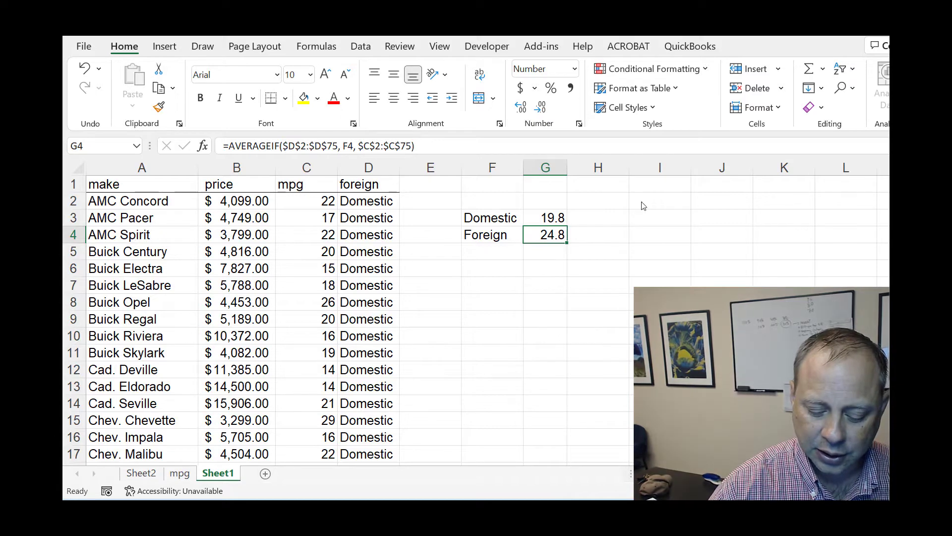
# Handwrite "difference of means" in blue ink beside the group averages
pyautogui.moveTo(642, 202)
pyautogui.mouseDown()
pyautogui.moveTo(639, 191)
pyautogui.moveTo(656, 224)
pyautogui.mouseUp()
pyautogui.moveTo(669, 192); pyautogui.dragTo(665, 220)
pyautogui.moveTo(652, 204); pyautogui.dragTo(713, 200)
pyautogui.moveTo(738, 203); pyautogui.dragTo(739, 209)
pyautogui.moveTo(758, 187)
pyautogui.mouseDown()
pyautogui.moveTo(751, 214)
pyautogui.moveTo(773, 200)
pyautogui.mouseUp()
pyautogui.moveTo(781, 215)
pyautogui.mouseDown()
pyautogui.moveTo(789, 204)
pyautogui.moveTo(838, 214)
pyautogui.mouseUp()
# Handwrite "t-test for Differences" in blue ink below the first handwritten note
pyautogui.moveTo(636, 237)
pyautogui.mouseDown()
pyautogui.moveTo(641, 268)
pyautogui.moveTo(640, 252)
pyautogui.moveTo(661, 253)
pyautogui.mouseUp()
pyautogui.moveTo(673, 239)
pyautogui.mouseDown()
pyautogui.moveTo(670, 267)
pyautogui.moveTo(679, 251)
pyautogui.mouseUp()
pyautogui.moveTo(679, 254); pyautogui.dragTo(707, 259)
pyautogui.moveTo(700, 244); pyautogui.dragTo(806, 259)
pyautogui.moveTo(818, 233)
pyautogui.mouseDown()
pyautogui.moveTo(812, 268)
pyautogui.moveTo(833, 246)
pyautogui.moveTo(864, 245)
pyautogui.moveTo(872, 255)
pyautogui.mouseUp()
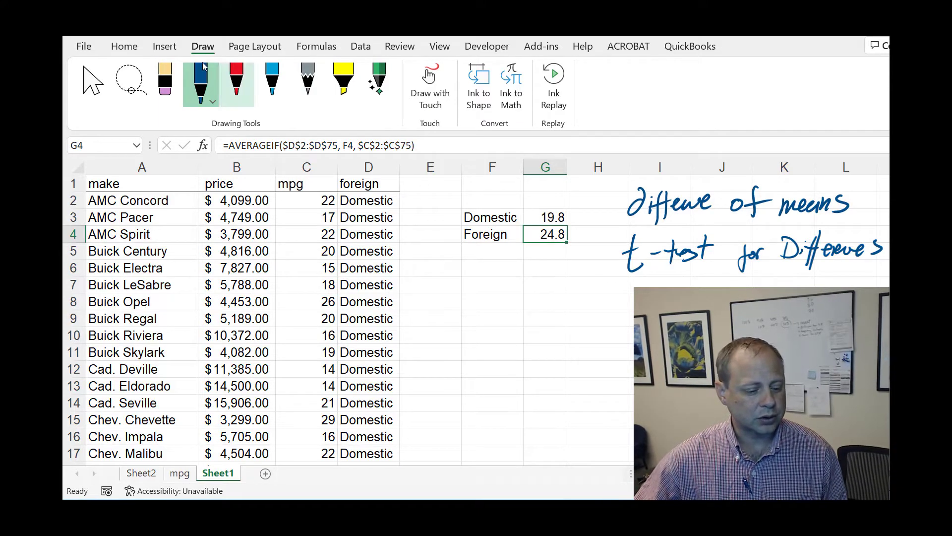
# Fill the Domestic entries in D2:D53 of the foreign column with yellow
pyautogui.click(120, 44)
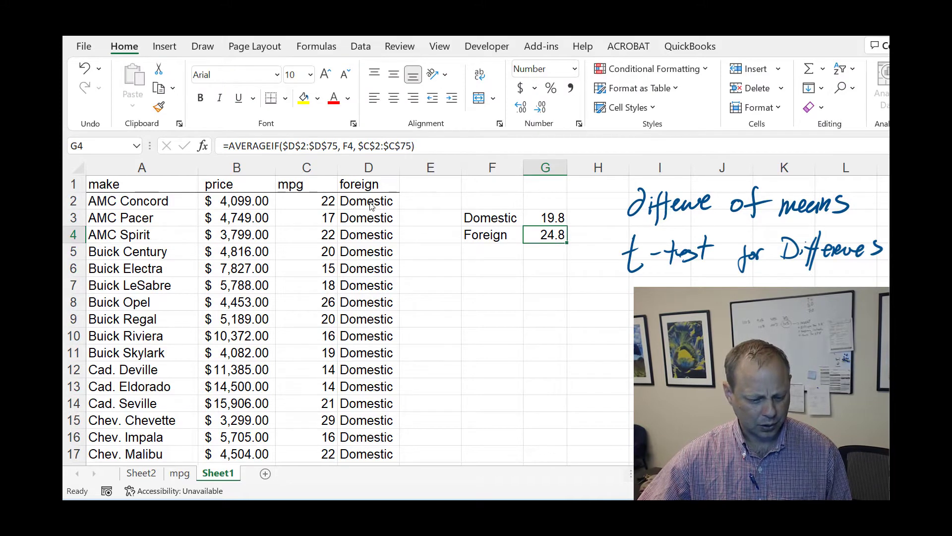
pyautogui.moveTo(371, 205); pyautogui.dragTo(366, 388)
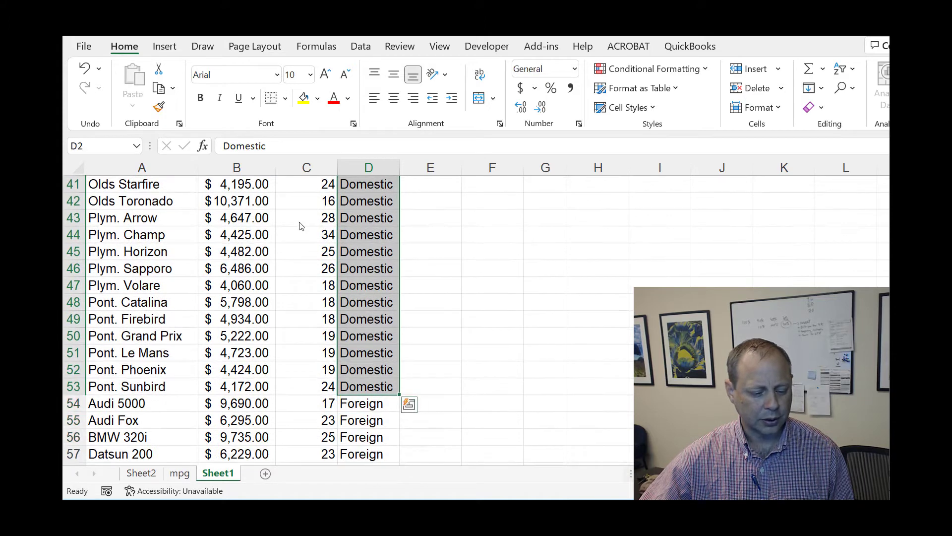
pyautogui.click(304, 97)
pyautogui.scroll(13, 324, 280)
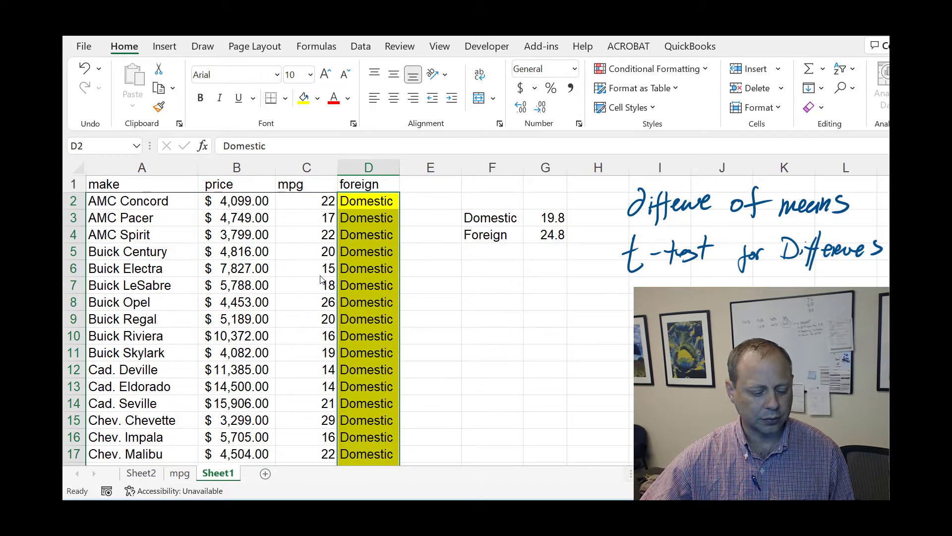
pyautogui.click(320, 276)
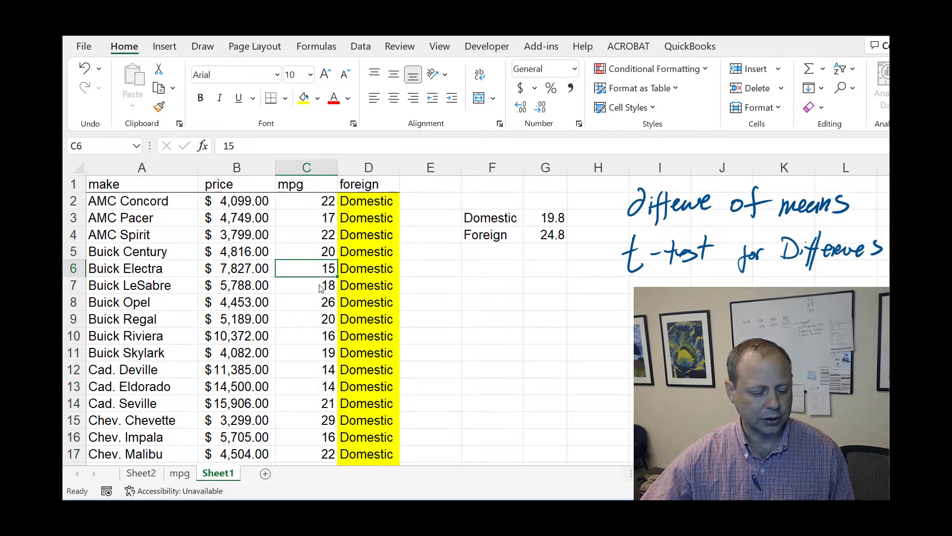
pyautogui.click(312, 204)
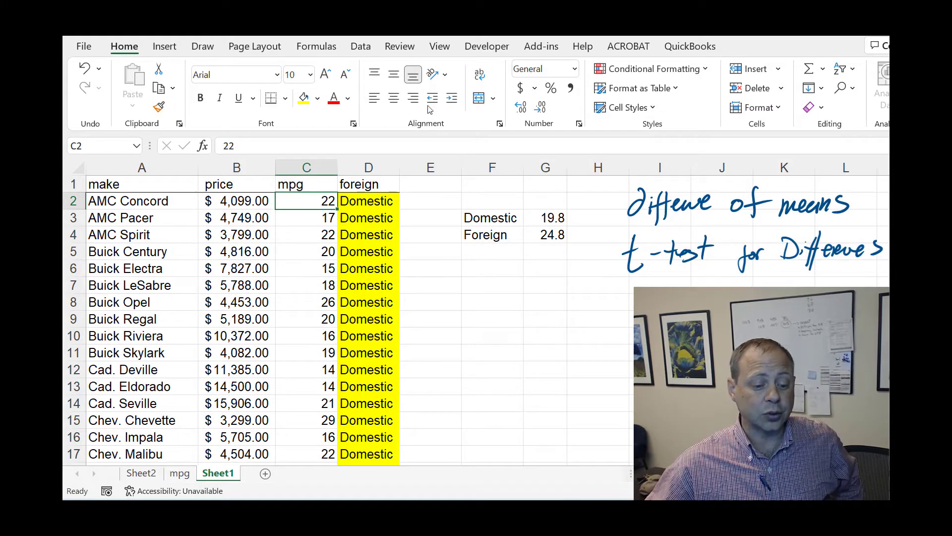
# Open the Add-ins page of the Excel options
pyautogui.click(361, 46)
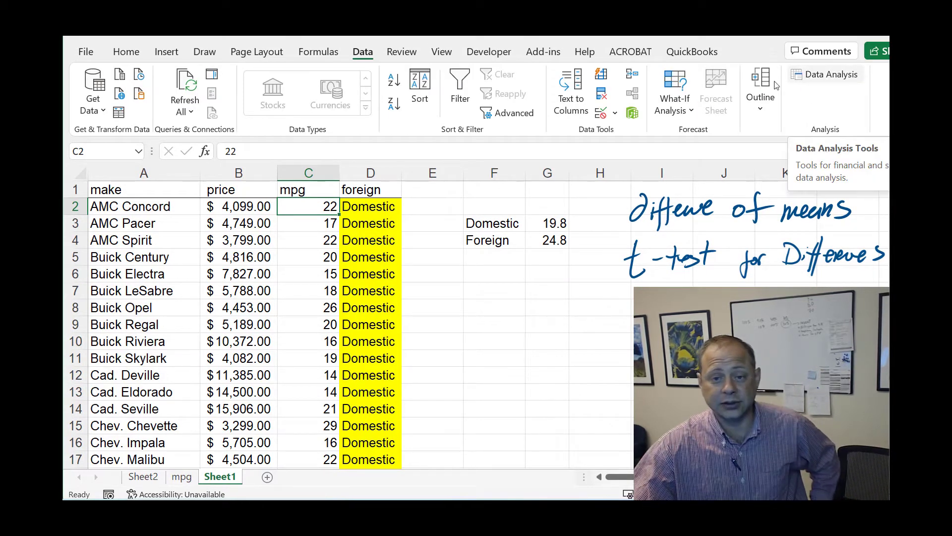
pyautogui.click(85, 54)
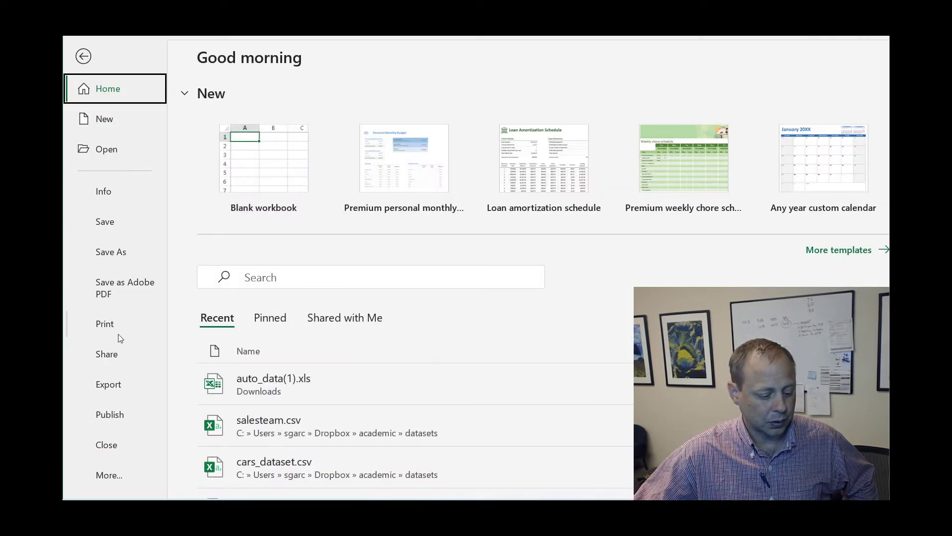
pyautogui.click(107, 475)
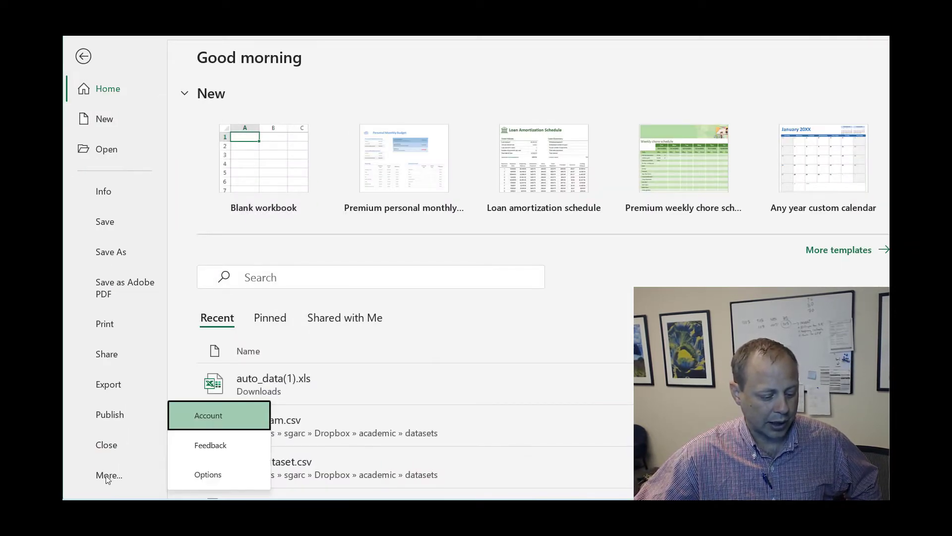
pyautogui.click(206, 478)
pyautogui.scroll(-1, 362, 234)
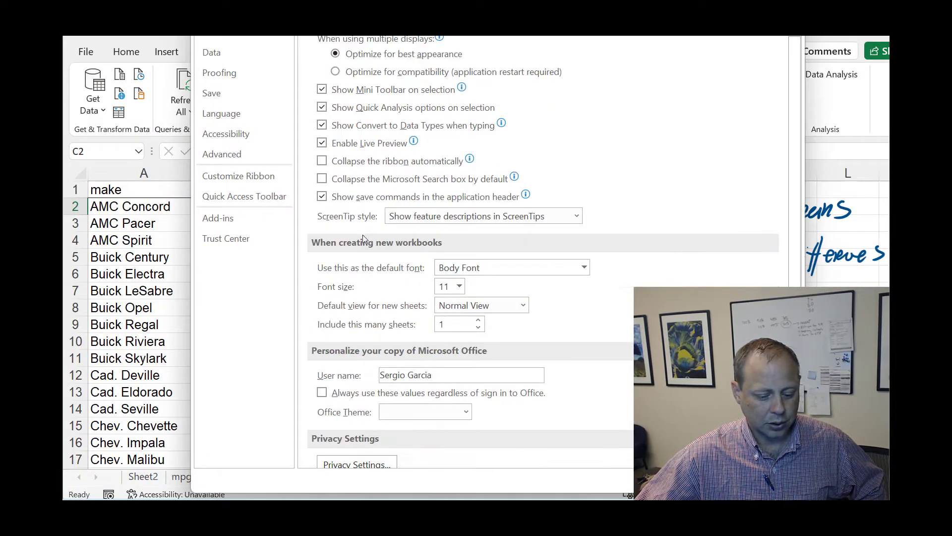
pyautogui.scroll(-5, 362, 234)
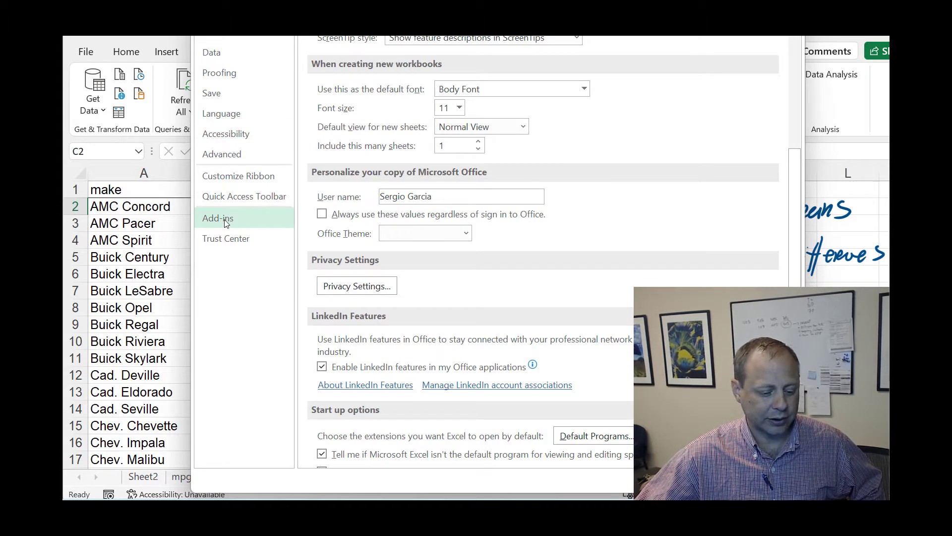
pyautogui.click(222, 221)
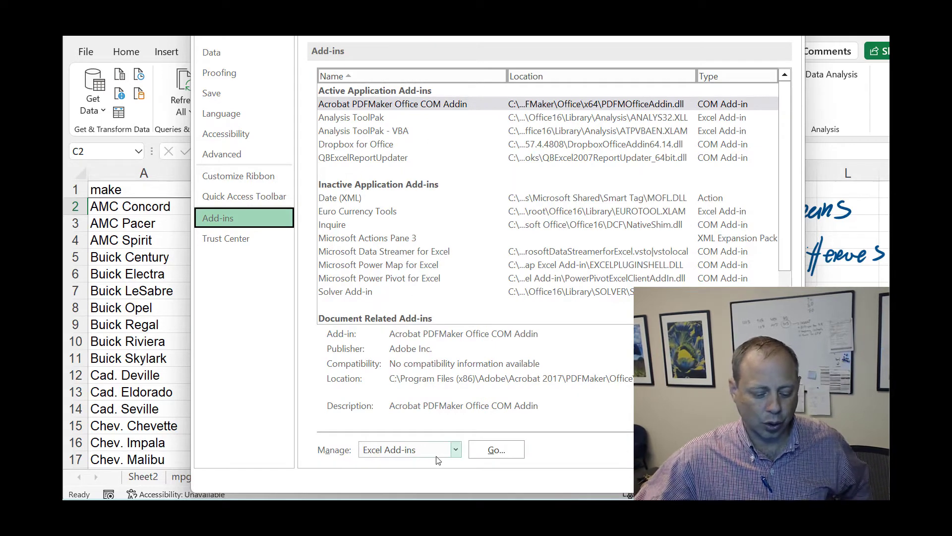
# Keep Excel Add-ins as the type to manage and open the list of available add-ins
pyautogui.click(397, 452)
pyautogui.click(388, 455)
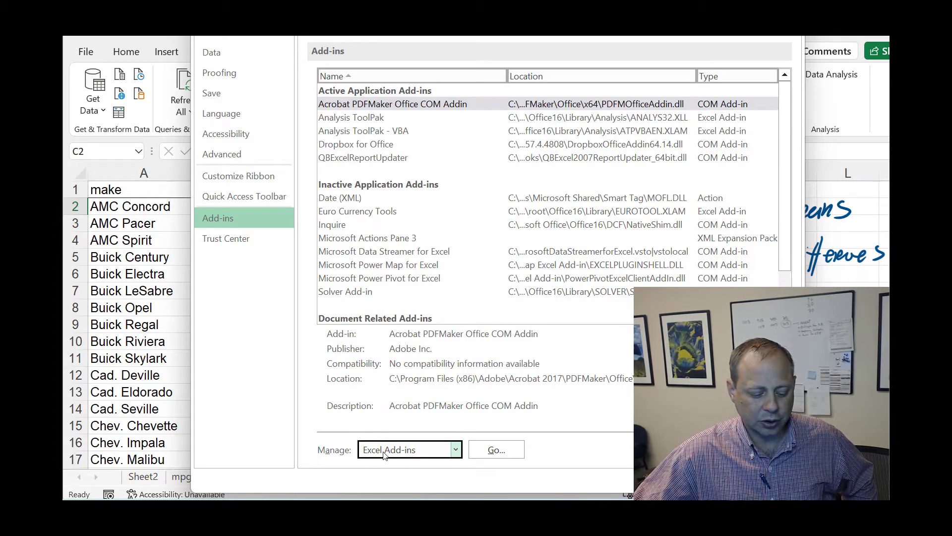
pyautogui.click(384, 455)
pyautogui.click(388, 373)
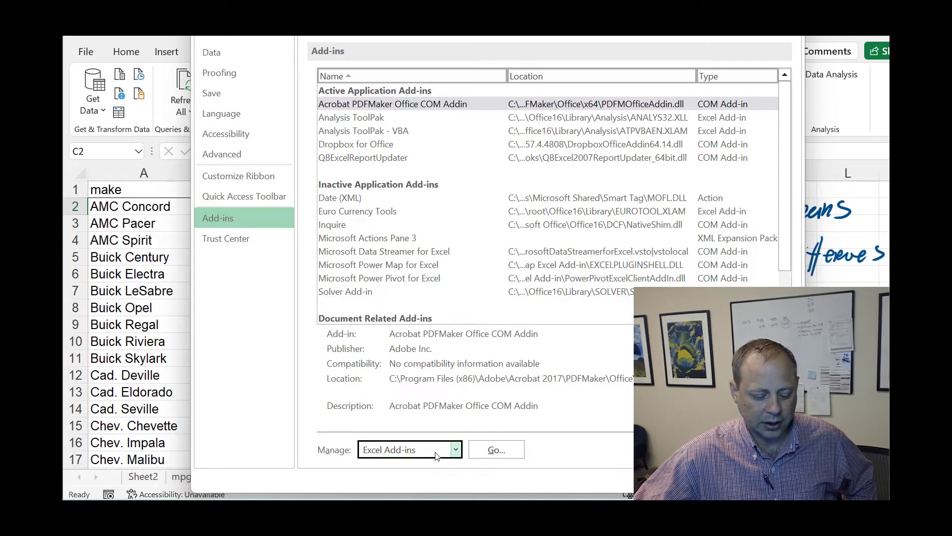
pyautogui.click(497, 450)
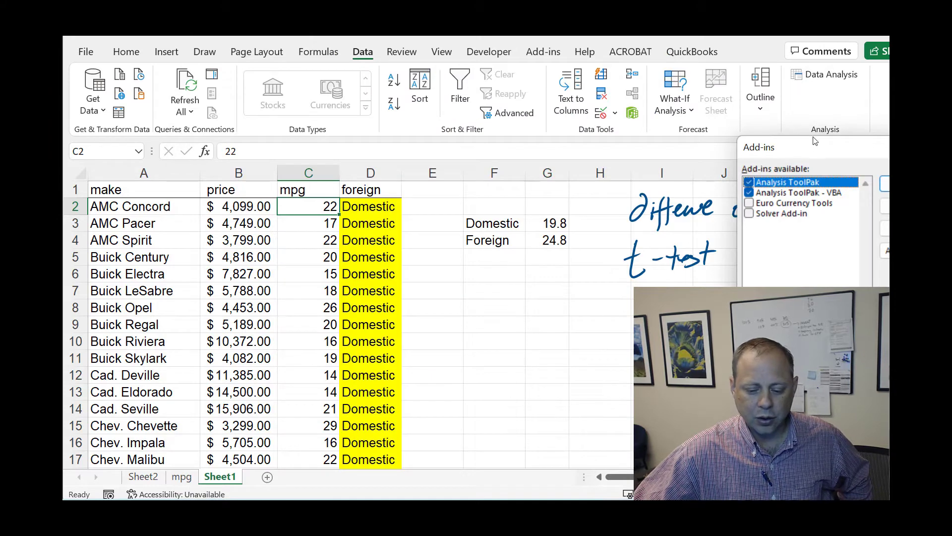
# Disable the Analysis ToolPak - VBA add-in, keep Analysis ToolPak enabled and confirm the selection
pyautogui.moveTo(816, 144); pyautogui.dragTo(451, 111)
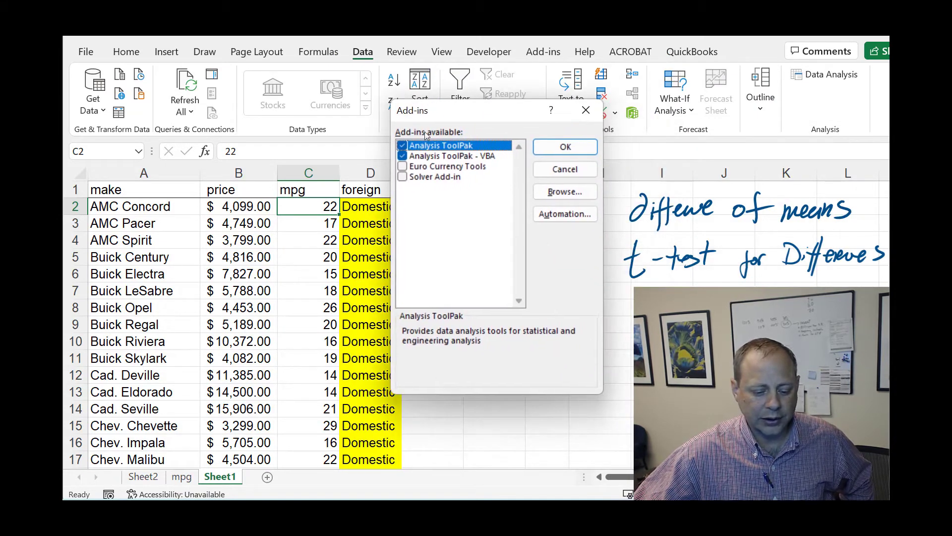
pyautogui.click(402, 157)
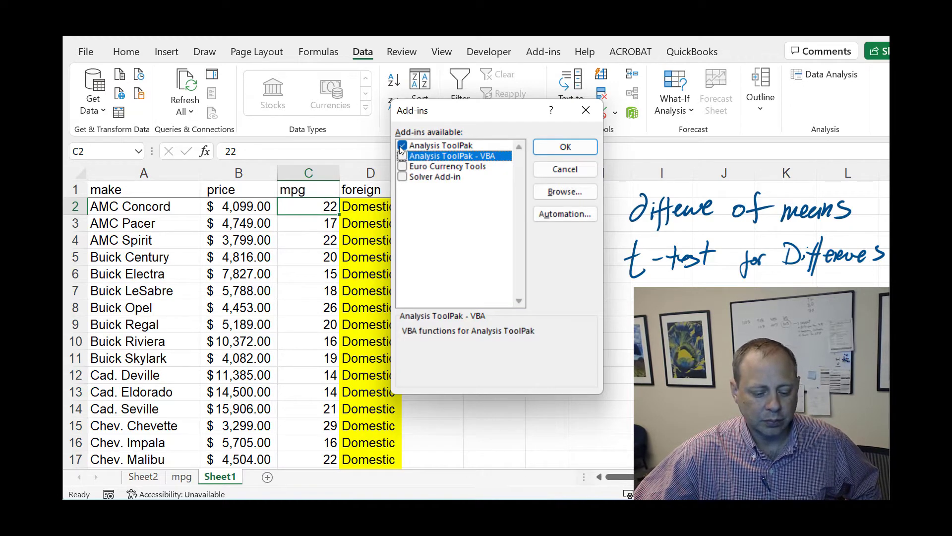
pyautogui.click(552, 144)
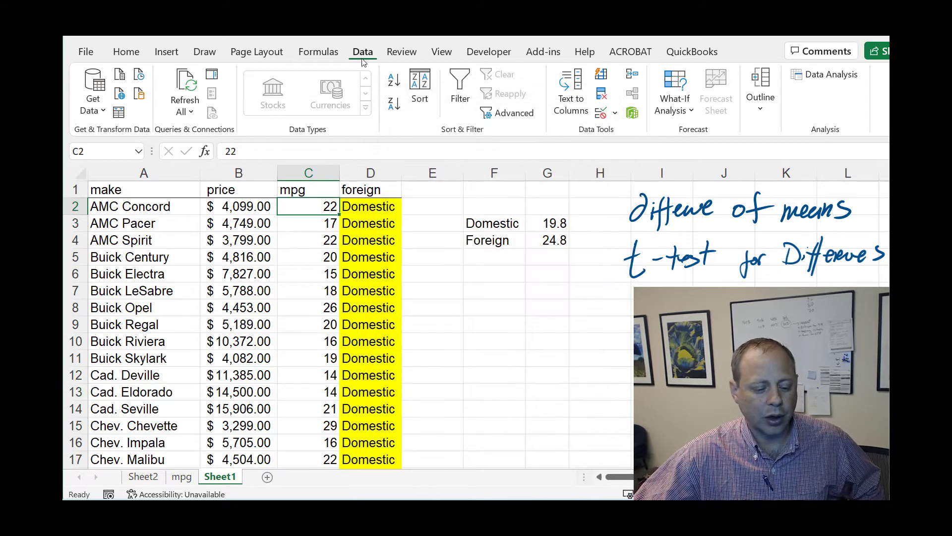
# Start the t-Test: Two-Sample Assuming Unequal Variances from the data analysis tools
pyautogui.click(318, 52)
pyautogui.click(363, 51)
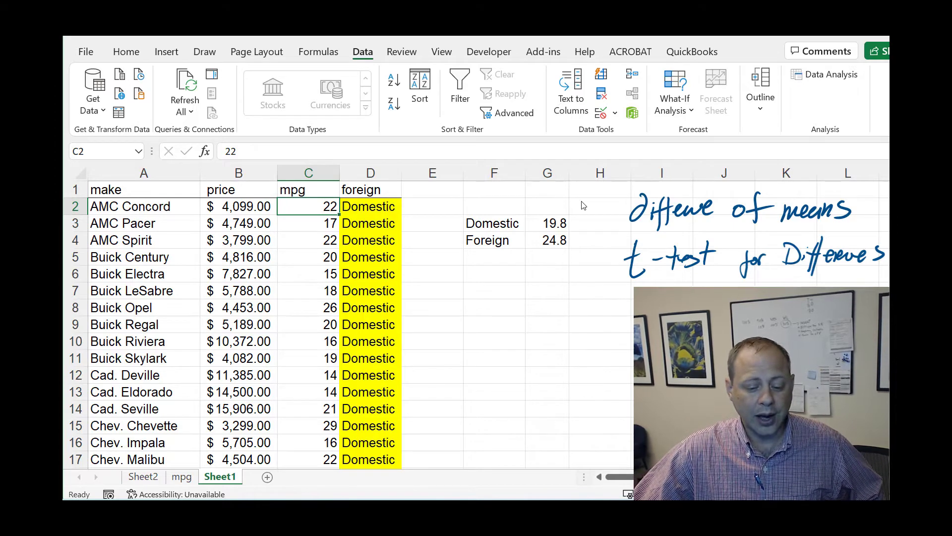
pyautogui.click(824, 75)
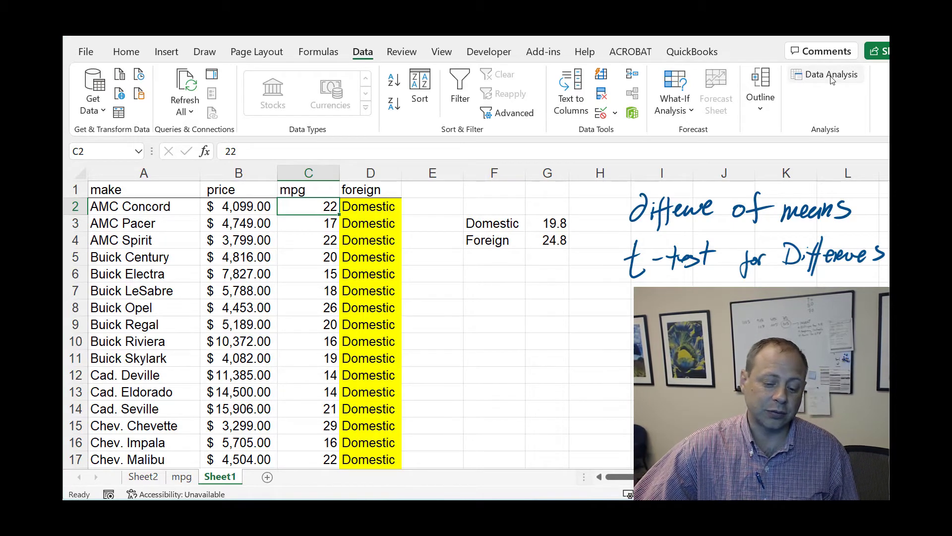
pyautogui.scroll(-1, 491, 290)
pyautogui.scroll(3, 491, 288)
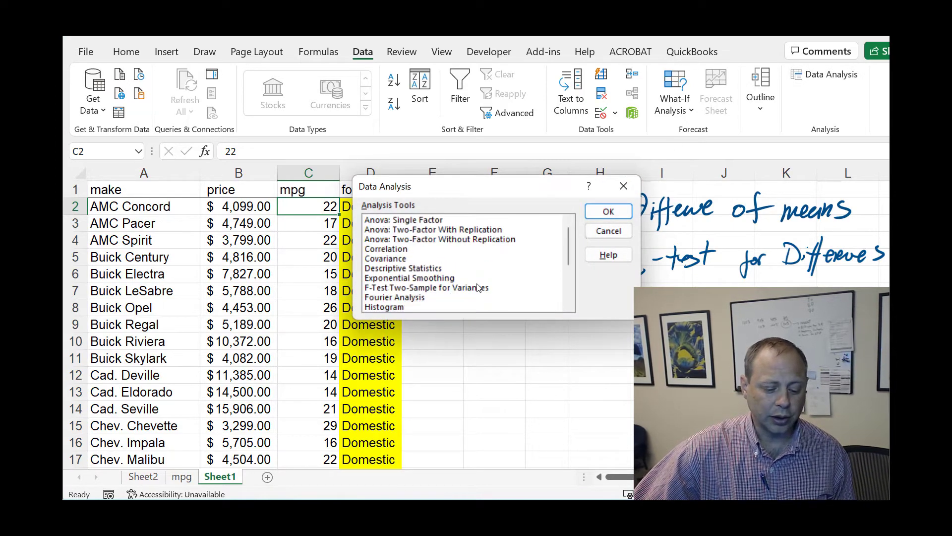
pyautogui.scroll(-1, 494, 285)
pyautogui.scroll(-3, 493, 285)
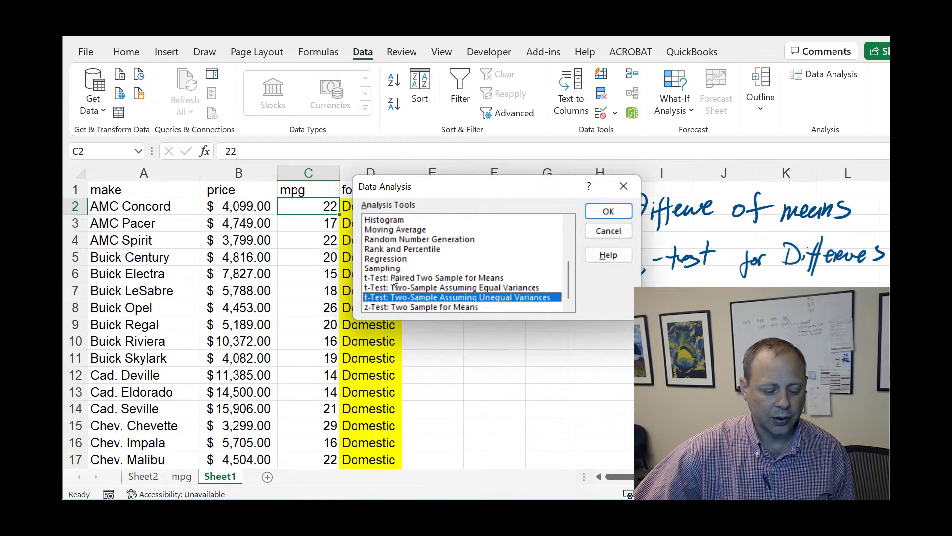
pyautogui.click(392, 279)
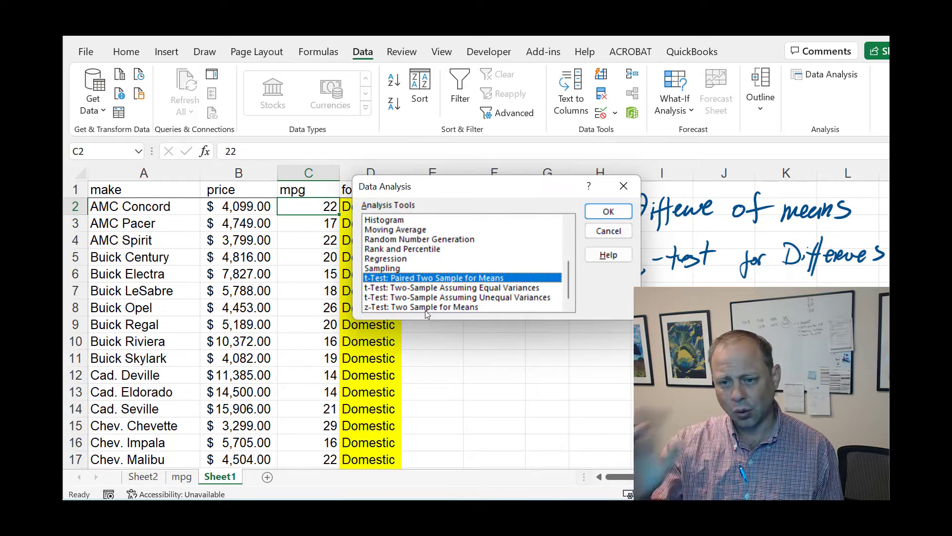
pyautogui.click(480, 298)
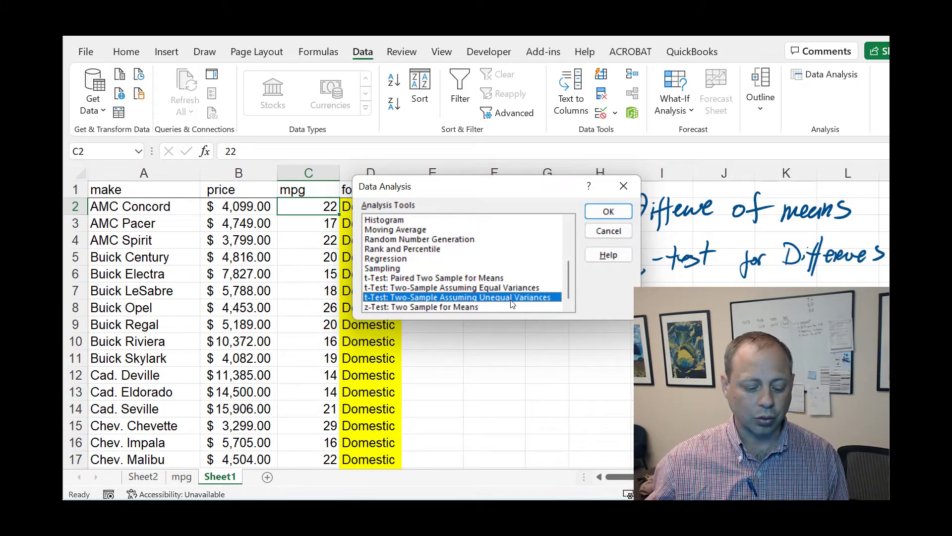
pyautogui.click(621, 213)
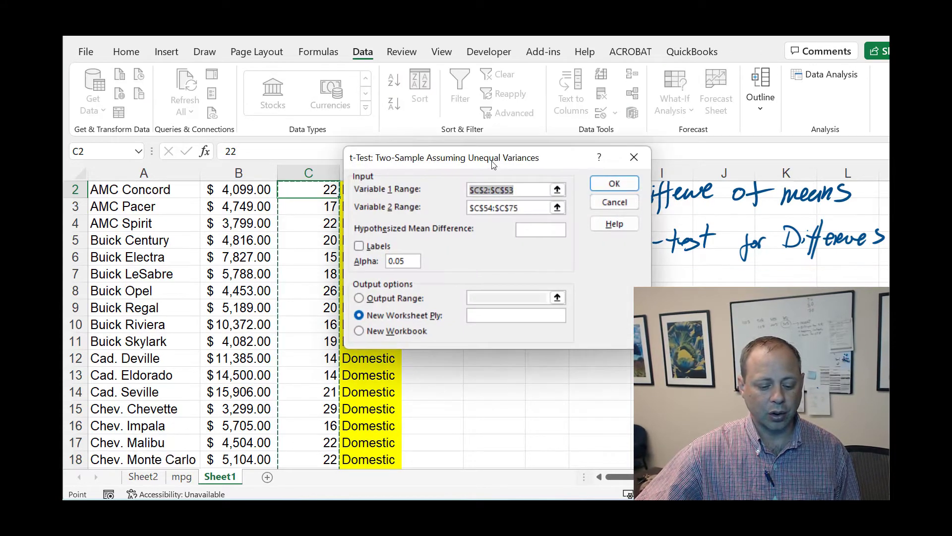
# Clear the prefilled Variable 1 and Variable 2 ranges of the t-test
pyautogui.moveTo(492, 162); pyautogui.dragTo(541, 157)
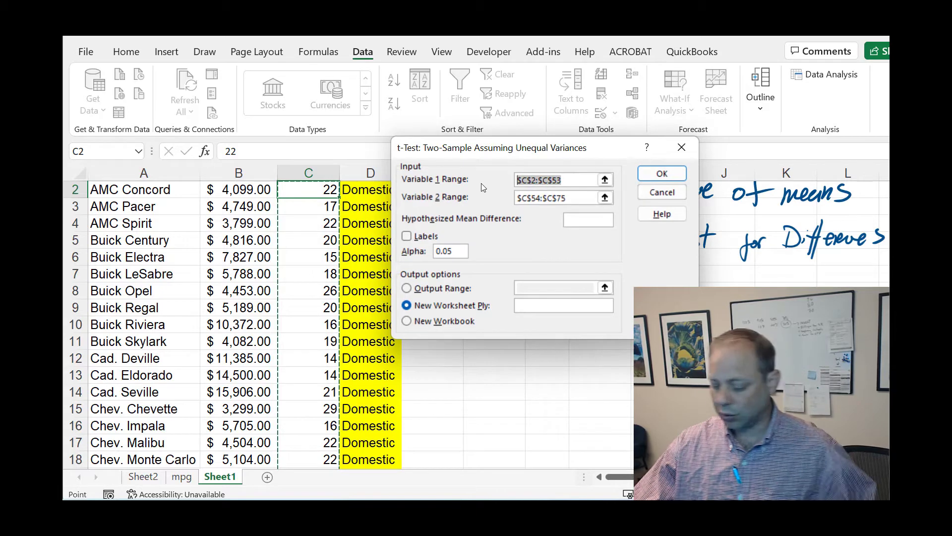
pyautogui.press('BackSpace')
pyautogui.click(569, 201)
pyautogui.press('BackSpace')
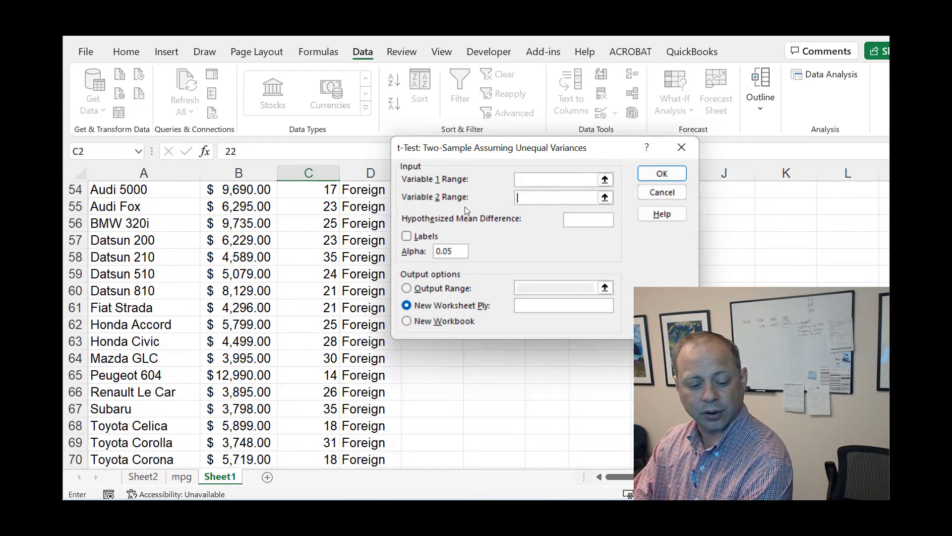
pyautogui.click(318, 355)
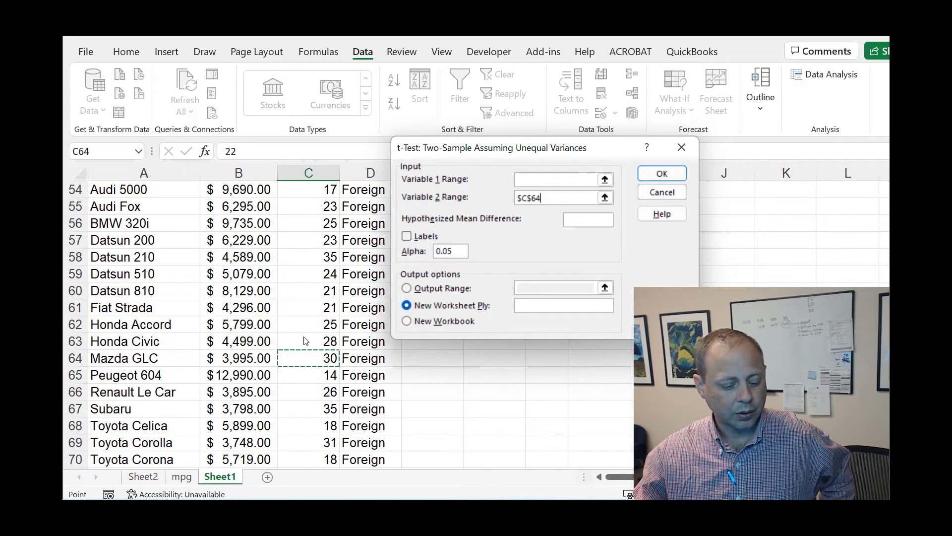
pyautogui.scroll(15, 316, 330)
pyautogui.scroll(1, 316, 325)
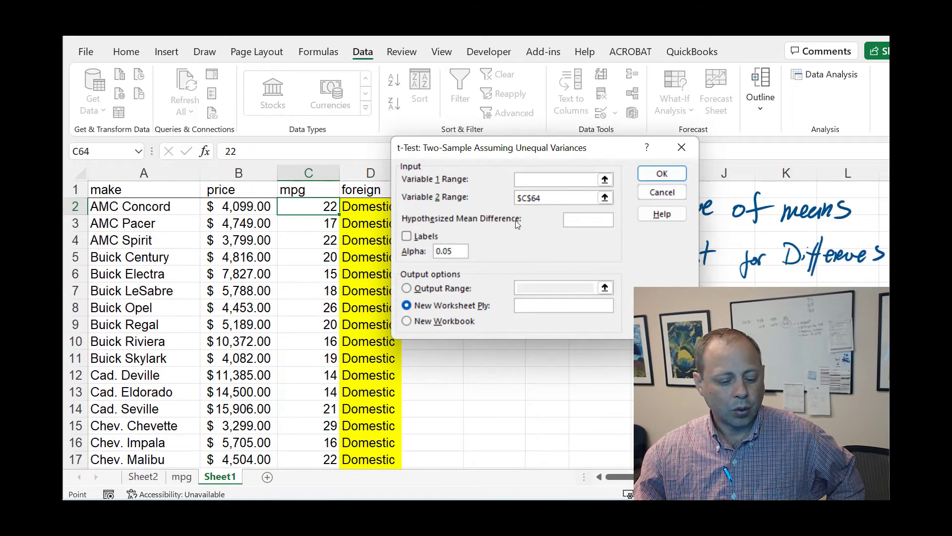
pyautogui.click(545, 181)
pyautogui.click(541, 200)
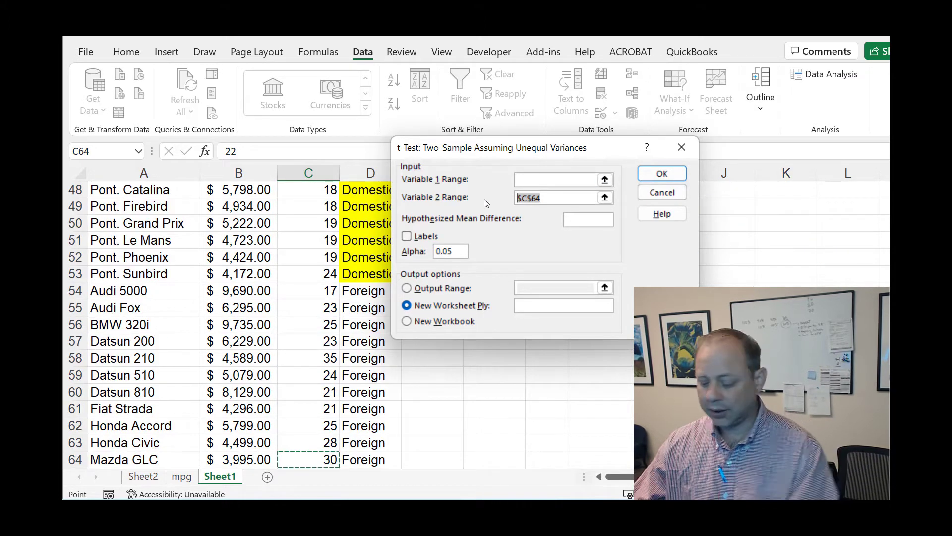
pyautogui.press('BackSpace')
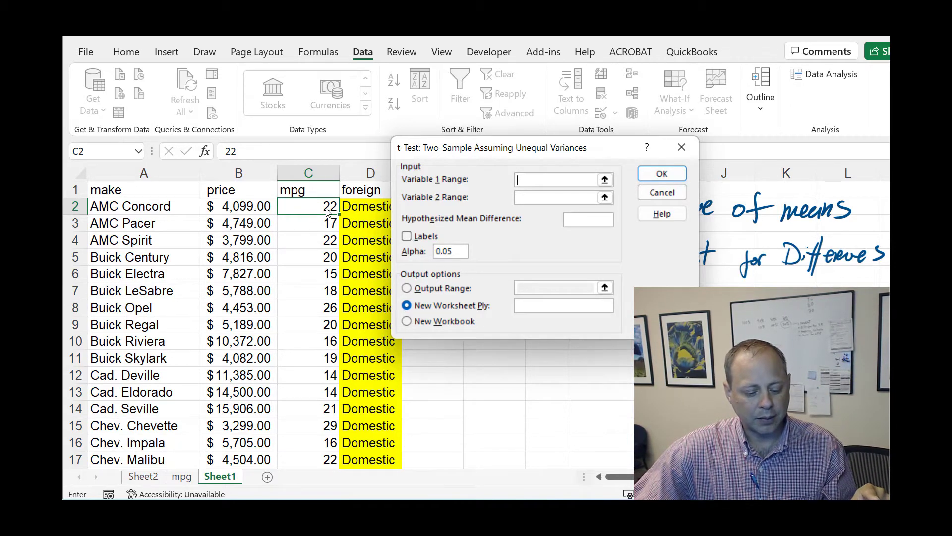
# Set the Variable 1 range to the domestic mpg values $C$2:$C$53 and the Variable 2 range to the foreign values $C$54:$C$75
pyautogui.moveTo(499, 155); pyautogui.dragTo(557, 145)
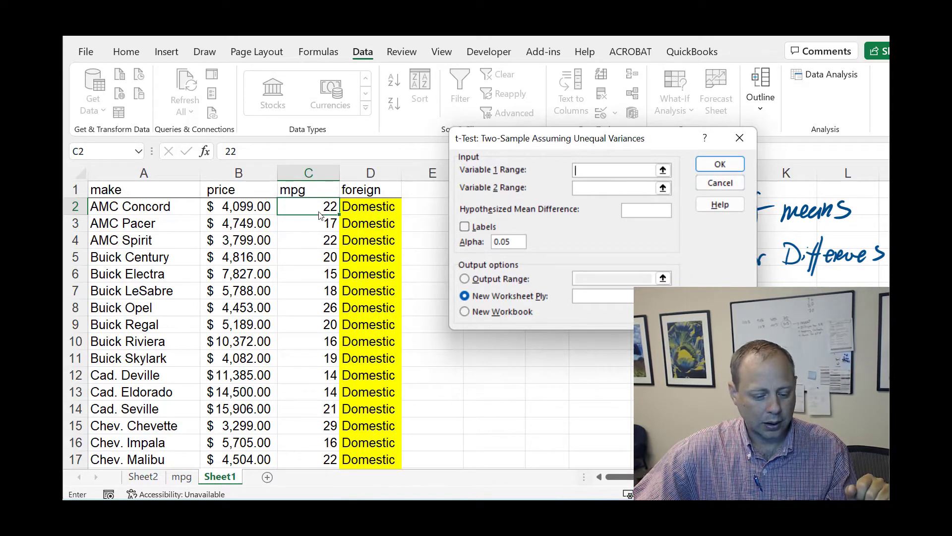
pyautogui.moveTo(320, 211); pyautogui.dragTo(317, 380)
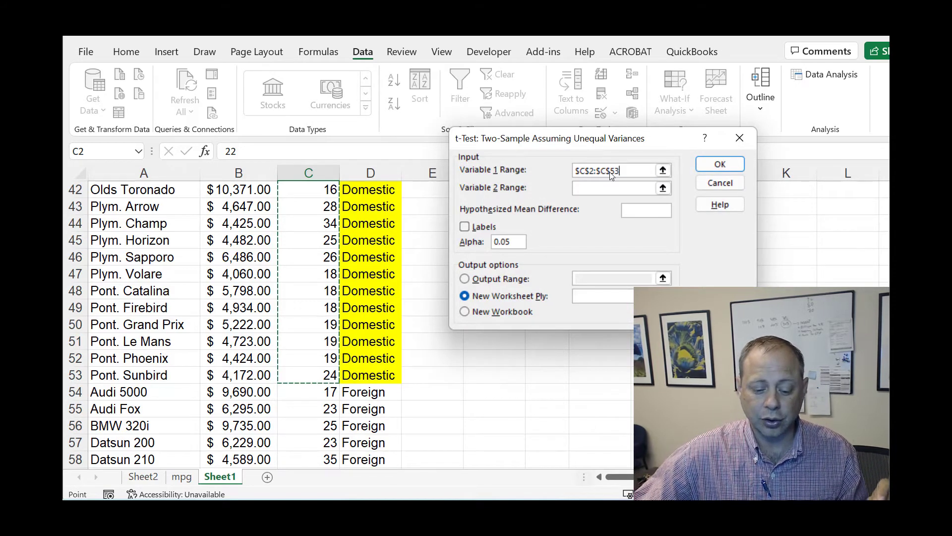
pyautogui.click(594, 194)
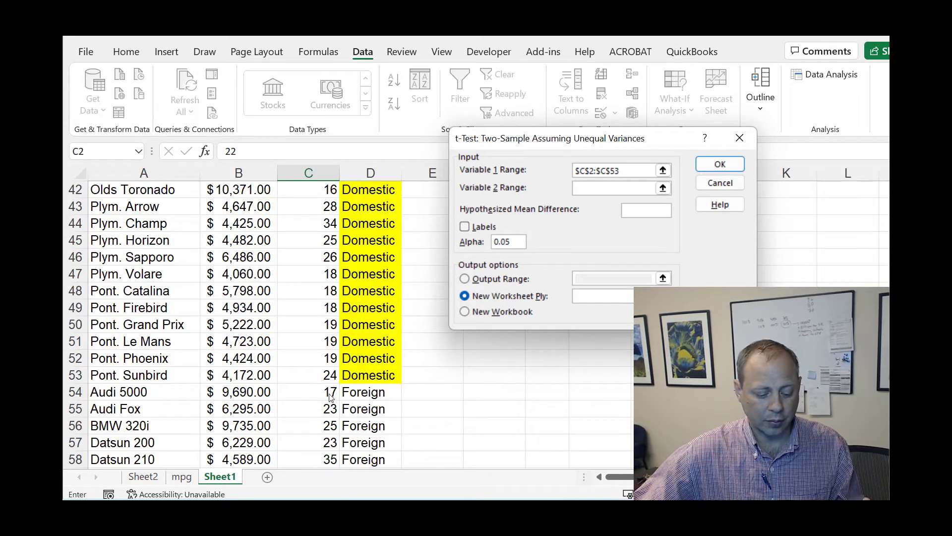
pyautogui.scroll(-3, 321, 382)
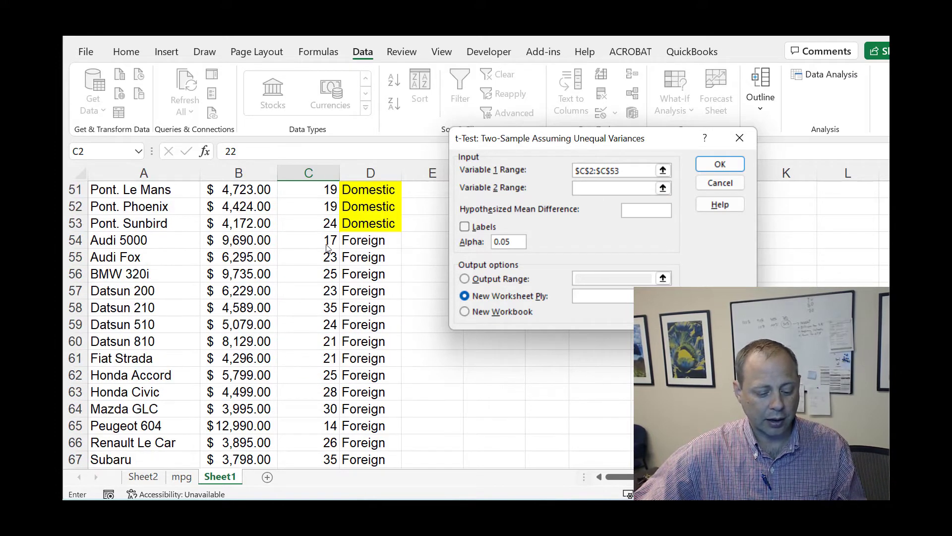
pyautogui.moveTo(323, 243); pyautogui.dragTo(335, 381)
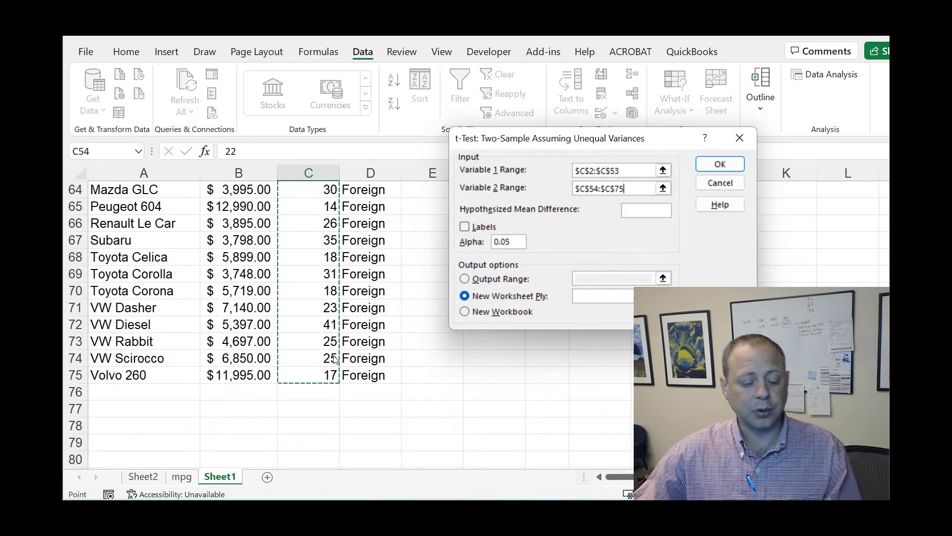
pyautogui.scroll(4, 334, 358)
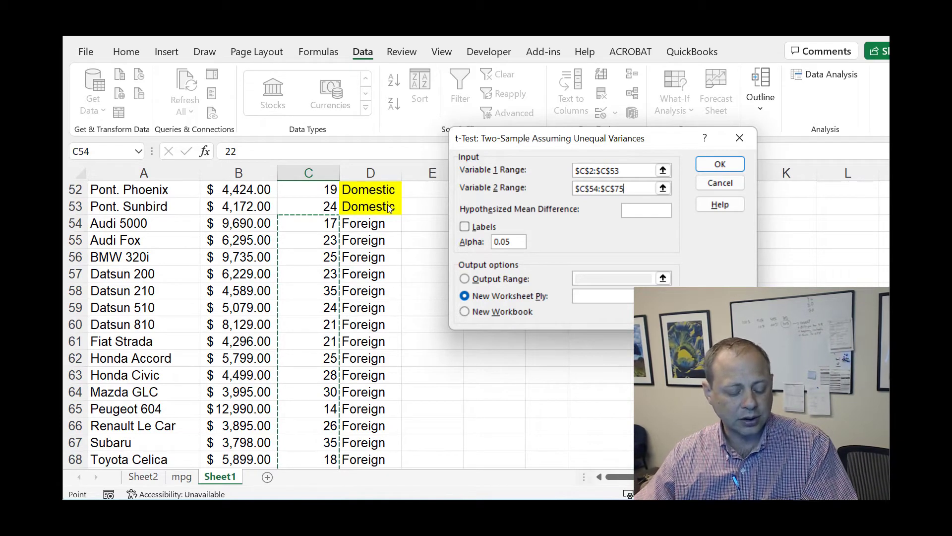
pyautogui.scroll(2, 371, 216)
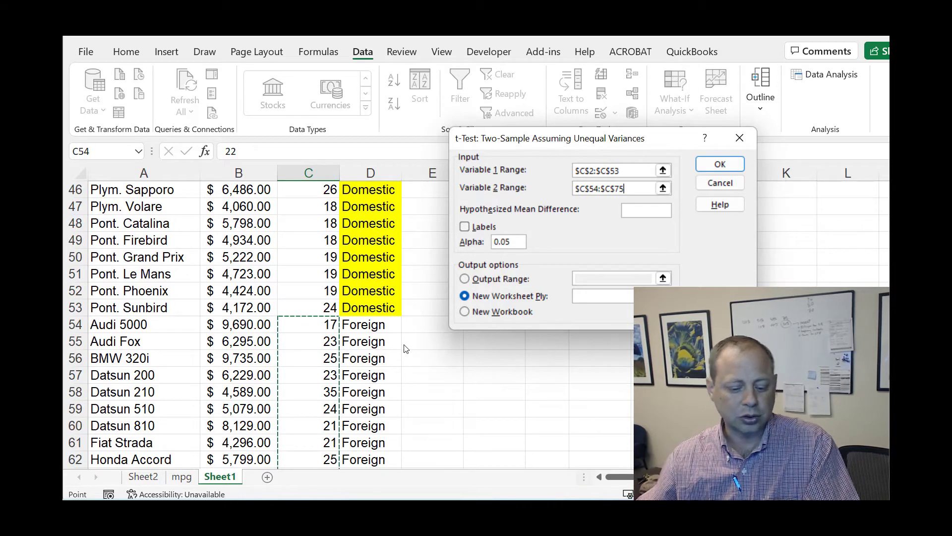
# Run the unequal-variances t-test with its results output to a new worksheet
pyautogui.click(719, 164)
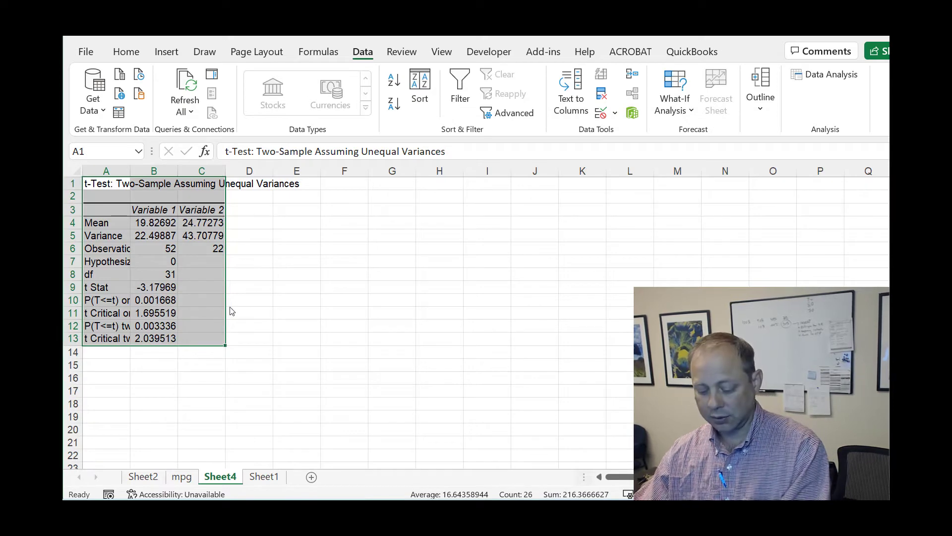
pyautogui.keyDown('ctrl'); pyautogui.scroll(6, 237, 305); pyautogui.keyUp('ctrl')
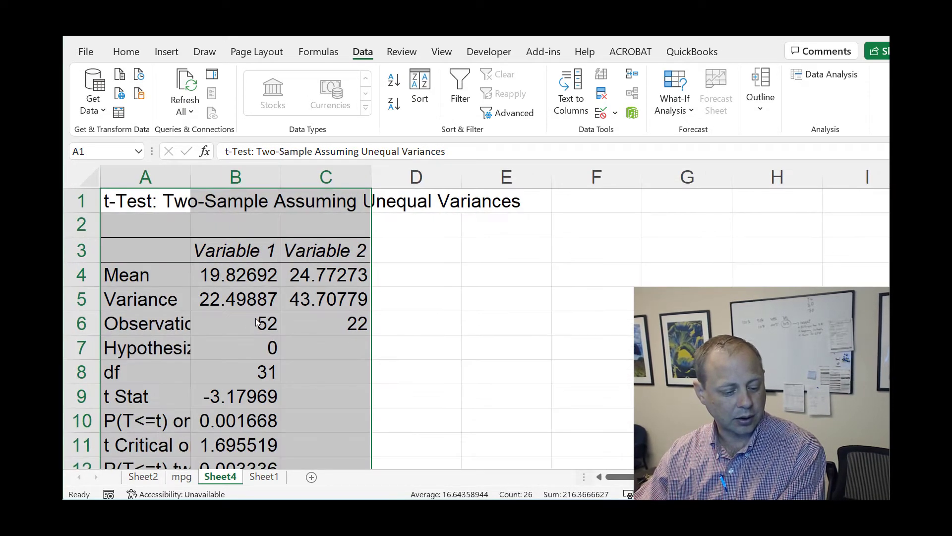
pyautogui.scroll(-1, 255, 318)
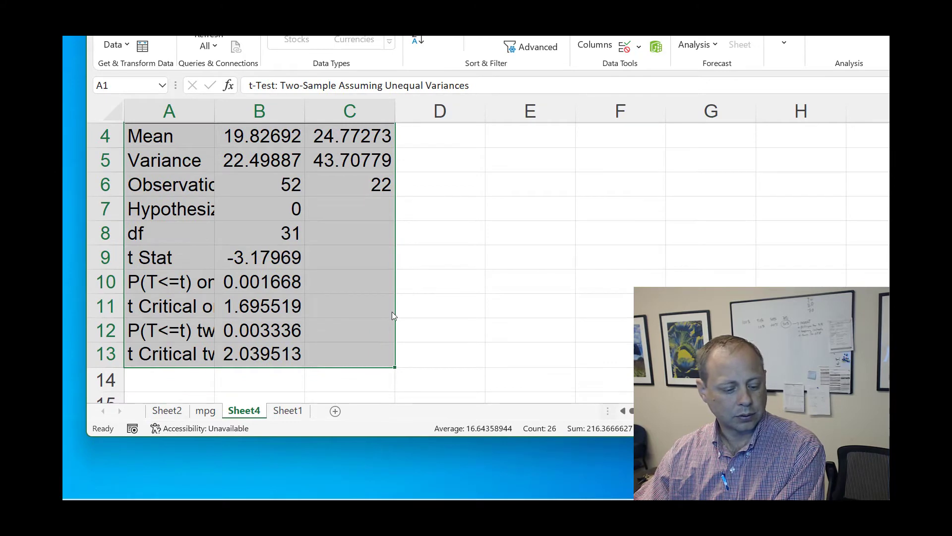
# Enlarge the worksheet window to fit the whole t-test results table and box the Variable 1 mean in blue ink
pyautogui.scroll(1, 393, 314)
pyautogui.scroll(-1, 396, 315)
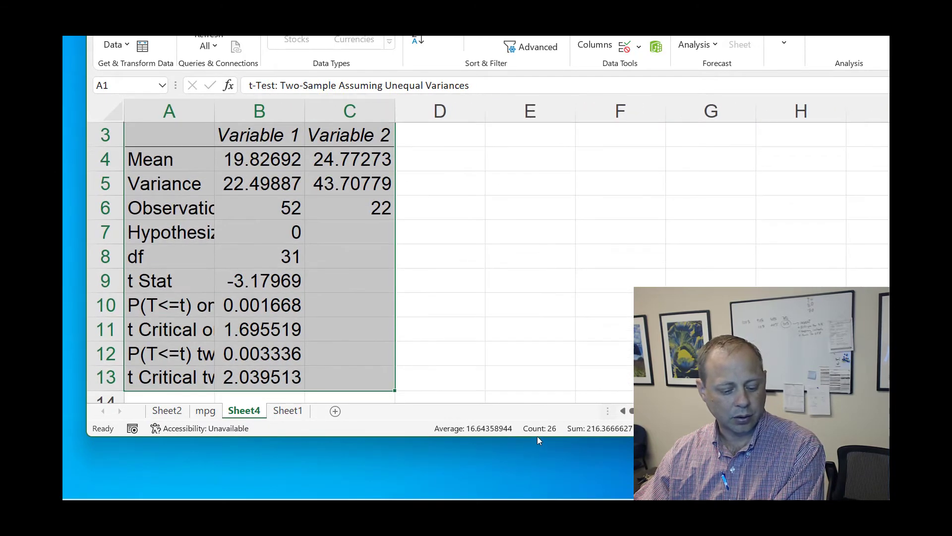
pyautogui.moveTo(537, 439); pyautogui.dragTo(537, 498)
pyautogui.moveTo(392, 402); pyautogui.dragTo(387, 390)
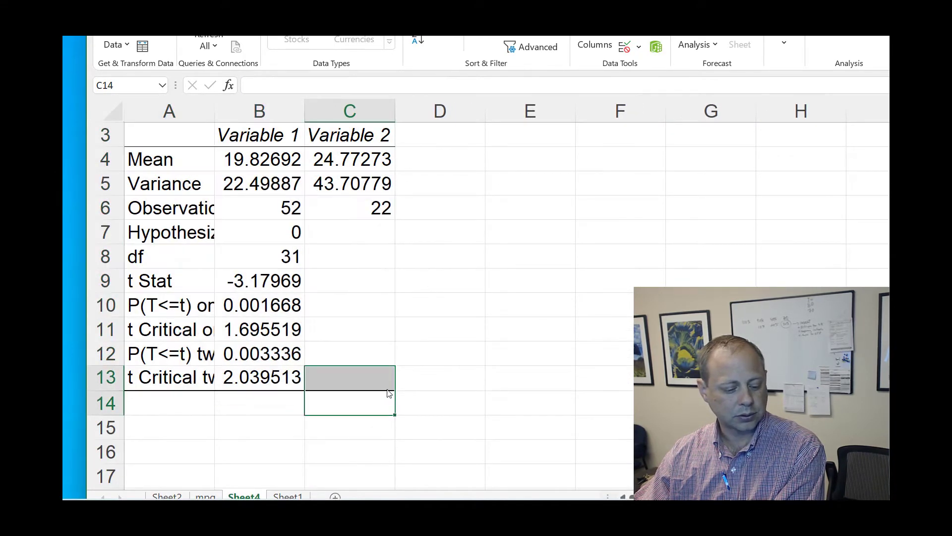
pyautogui.scroll(1, 389, 399)
pyautogui.scroll(-1, 392, 404)
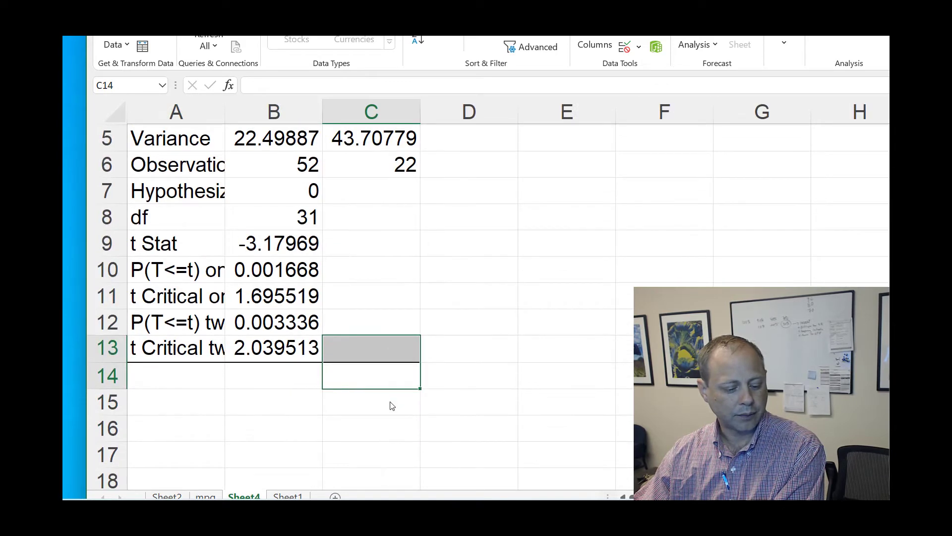
pyautogui.scroll(2, 393, 404)
pyautogui.scroll(1, 402, 408)
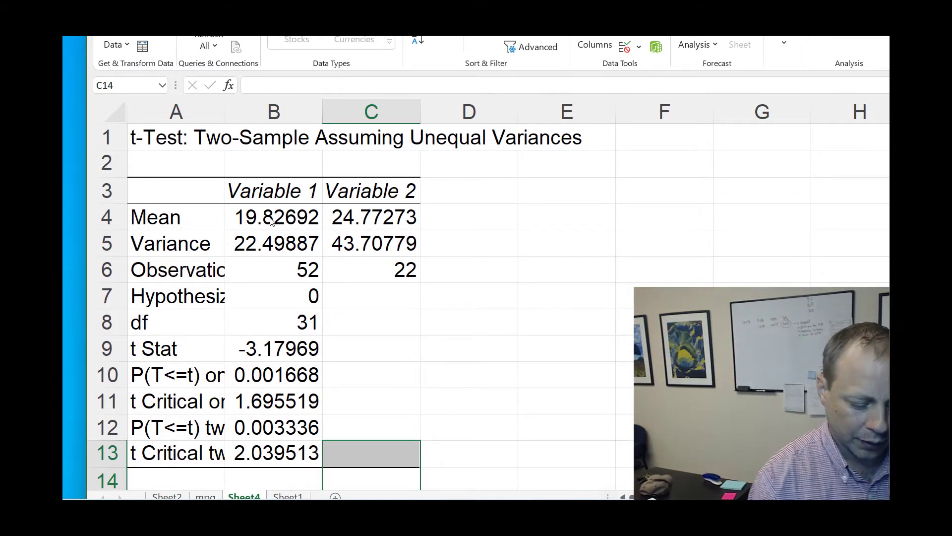
pyautogui.moveTo(236, 203)
pyautogui.mouseDown()
pyautogui.moveTo(221, 209)
pyautogui.moveTo(252, 231)
pyautogui.moveTo(303, 230)
pyautogui.moveTo(324, 208)
pyautogui.moveTo(278, 205)
pyautogui.mouseUp()
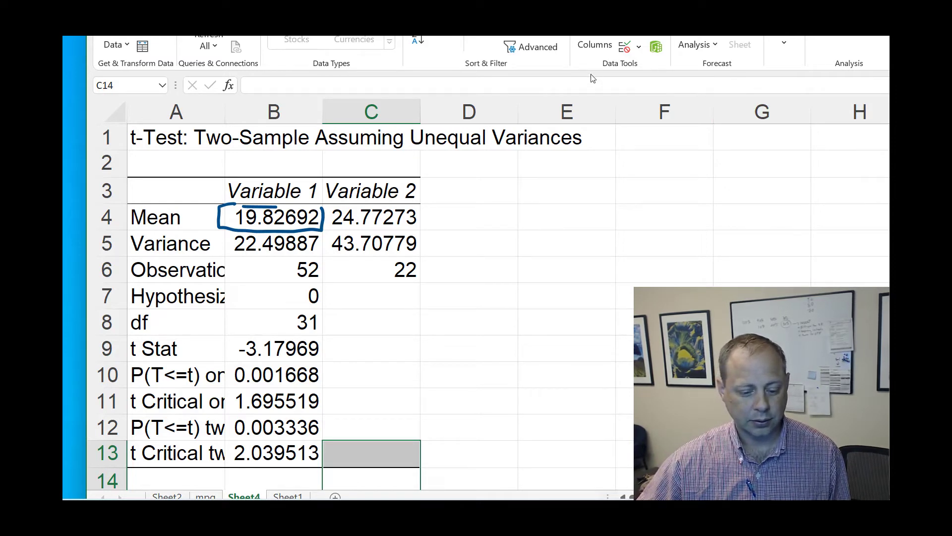
# Box the Variable 2 mean in red ink and handwrite "foreign" above its column
pyautogui.click(588, 102)
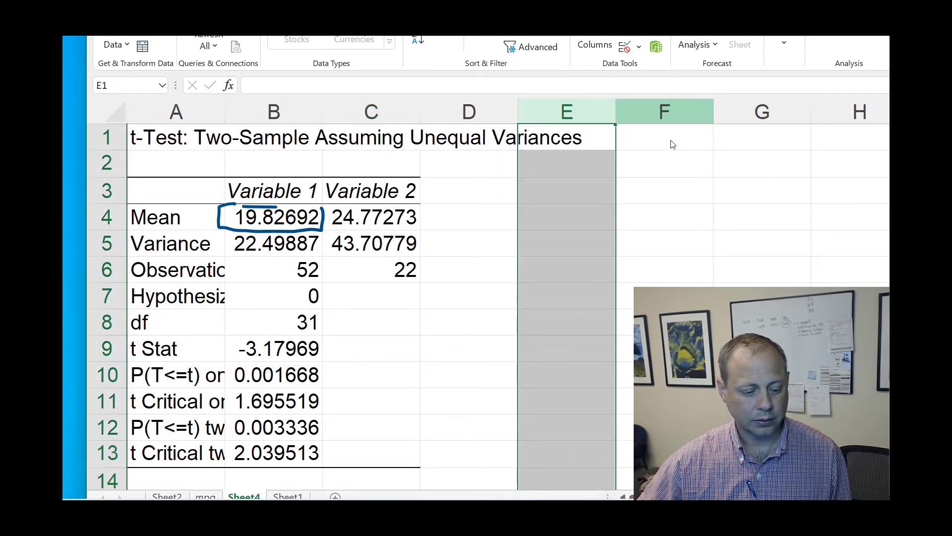
pyautogui.scroll(-4, 749, 47)
pyautogui.scroll(9, 734, 54)
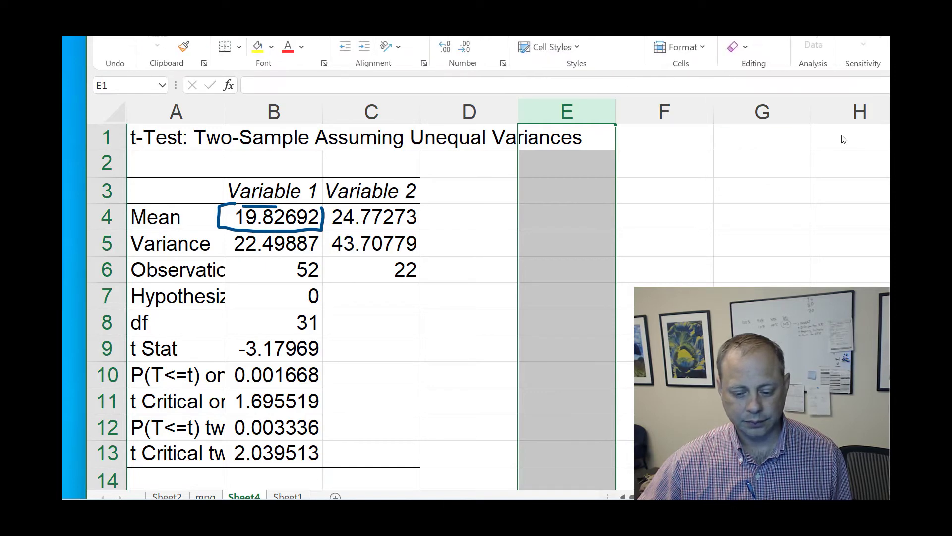
pyautogui.scroll(-1, 844, 139)
pyautogui.scroll(-1, 799, 53)
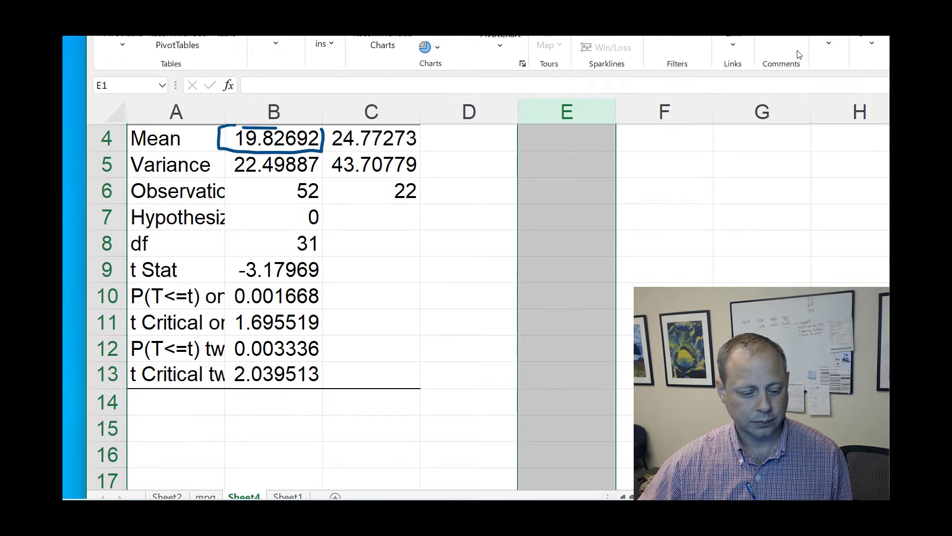
pyautogui.scroll(-1, 800, 54)
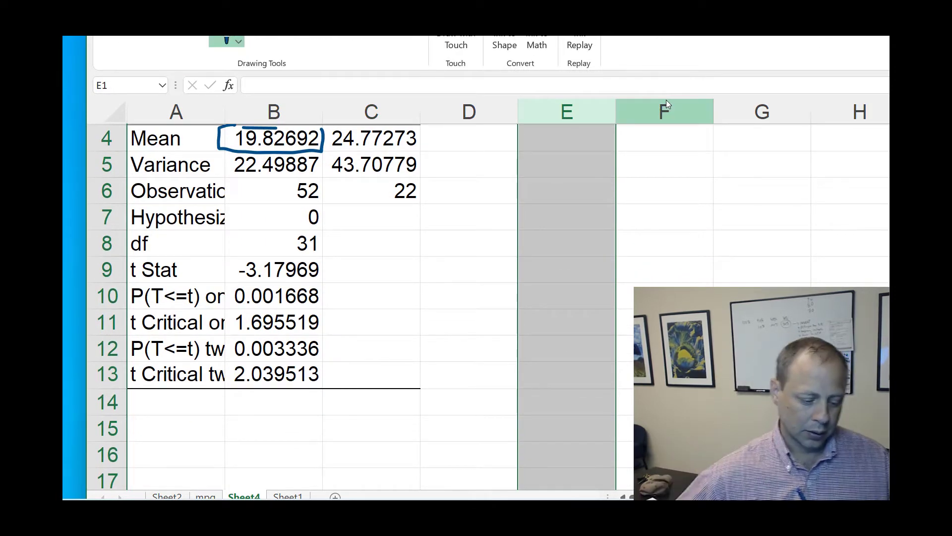
pyautogui.scroll(1, 353, 342)
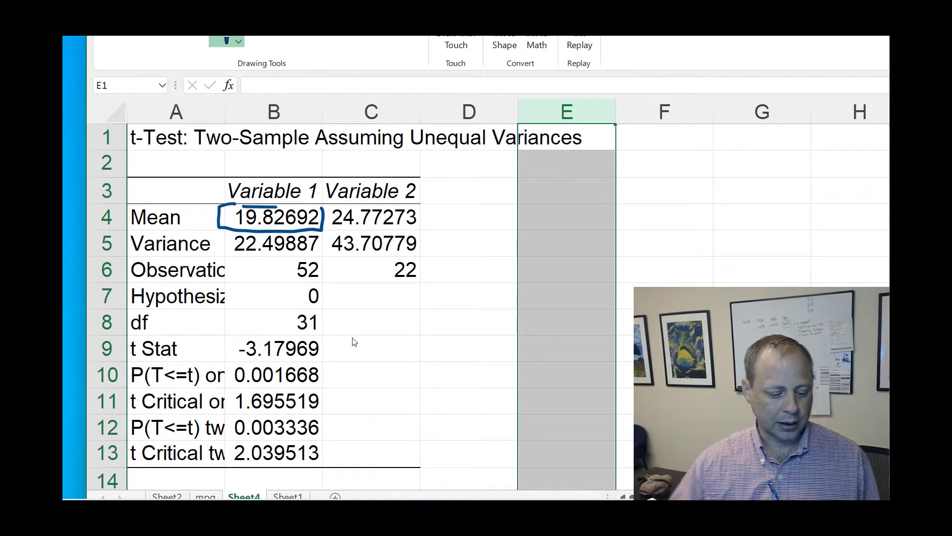
pyautogui.click(263, 40)
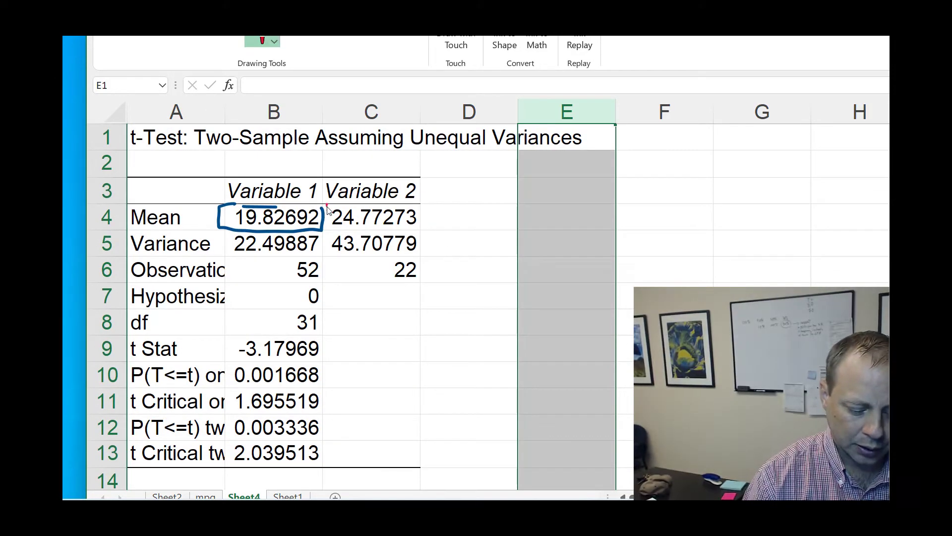
pyautogui.moveTo(419, 231)
pyautogui.mouseDown()
pyautogui.moveTo(359, 205)
pyautogui.moveTo(330, 208)
pyautogui.moveTo(366, 174)
pyautogui.moveTo(415, 174)
pyautogui.mouseUp()
# Handwrite "domestic" above the Variable 1 column in blue ink and box the t Stat value
pyautogui.click(226, 40)
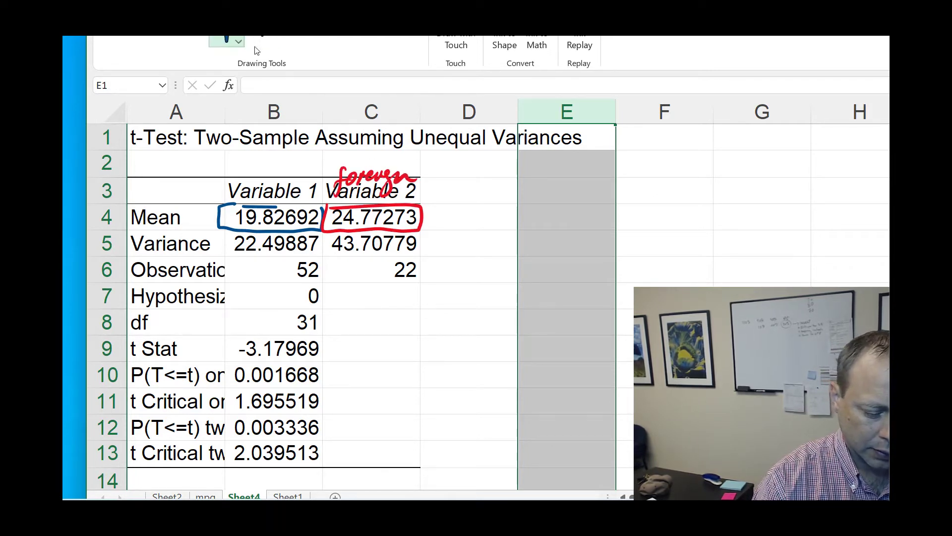
pyautogui.moveTo(248, 171)
pyautogui.mouseDown()
pyautogui.moveTo(257, 182)
pyautogui.moveTo(311, 171)
pyautogui.moveTo(309, 184)
pyautogui.mouseUp()
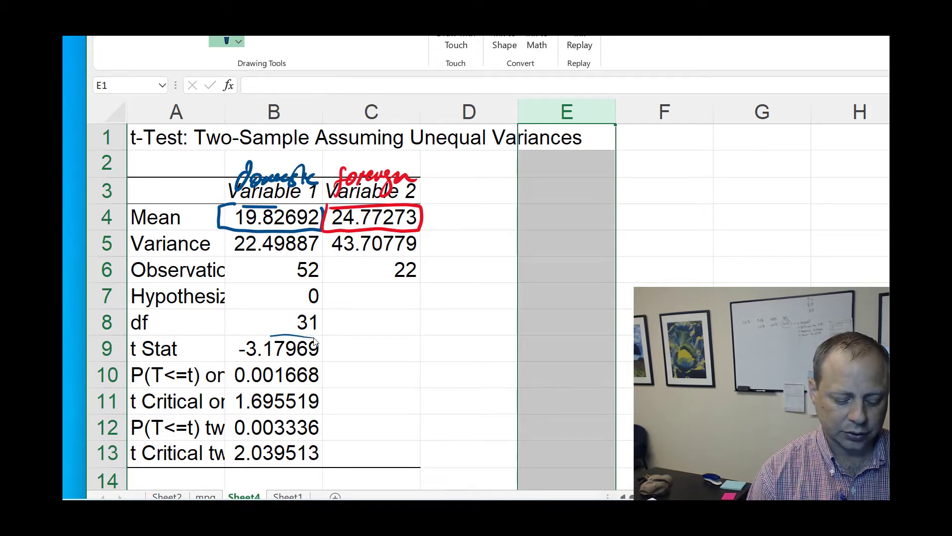
pyautogui.moveTo(314, 343); pyautogui.dragTo(233, 339)
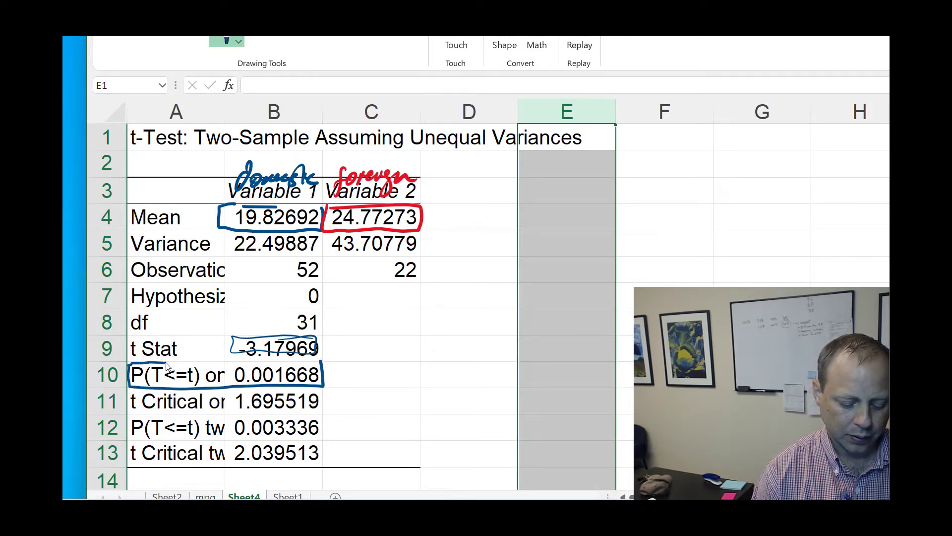
pyautogui.moveTo(322, 361); pyautogui.dragTo(212, 357)
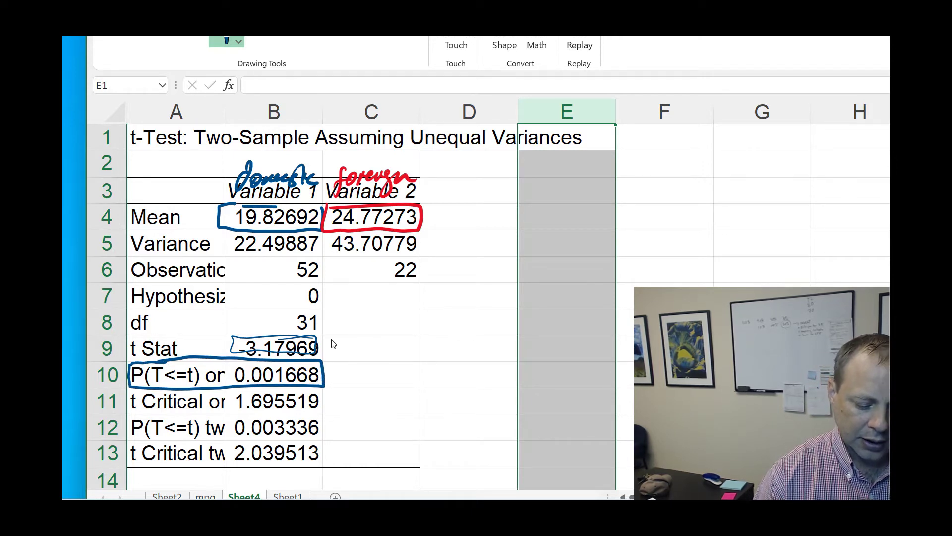
pyautogui.hotkey('ctrl', 'z')
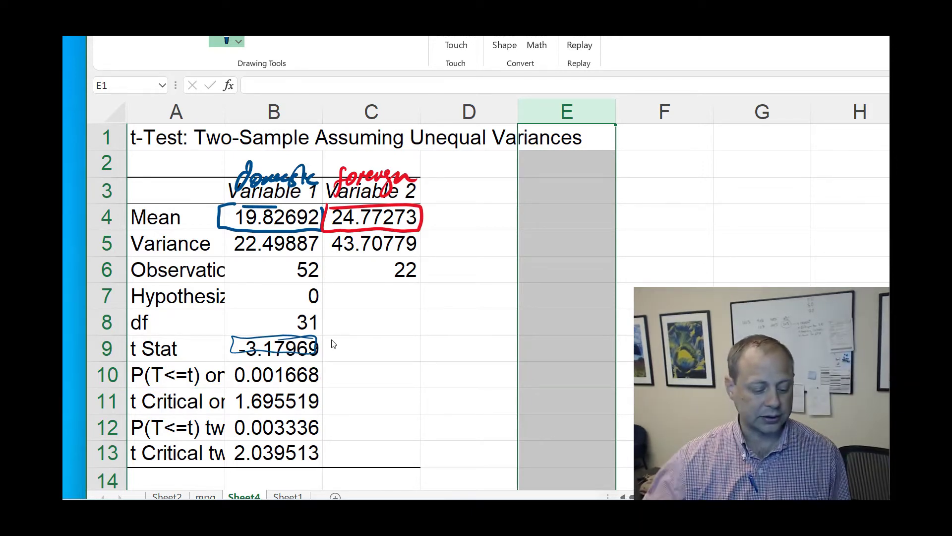
# Reduce the p-values and critical t values in B10:B13 to three decimal places
pyautogui.moveTo(308, 388); pyautogui.dragTo(302, 447)
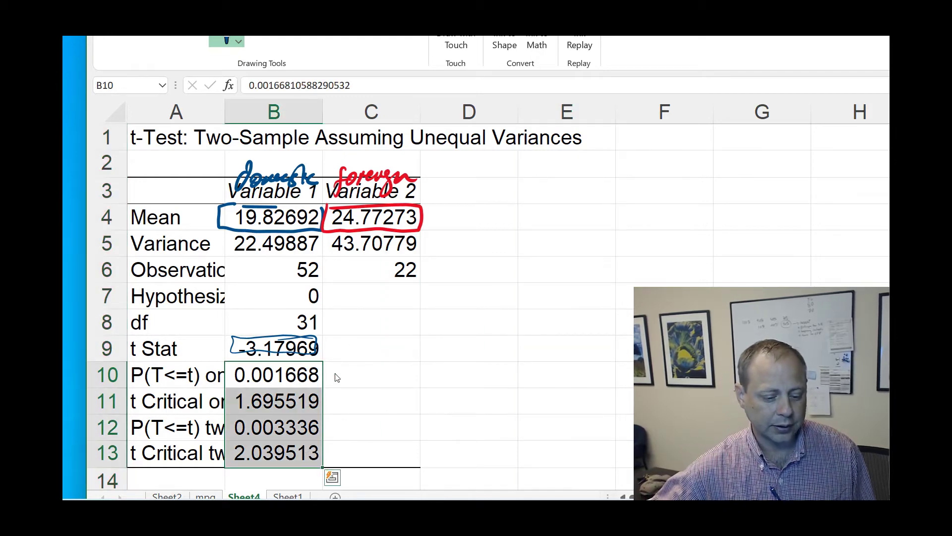
pyautogui.scroll(2, 349, 43)
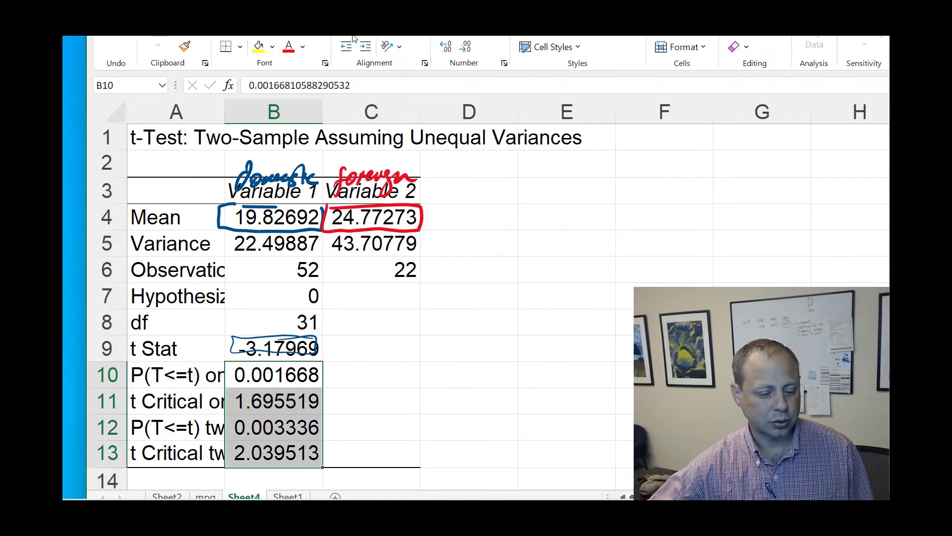
pyautogui.click(471, 52)
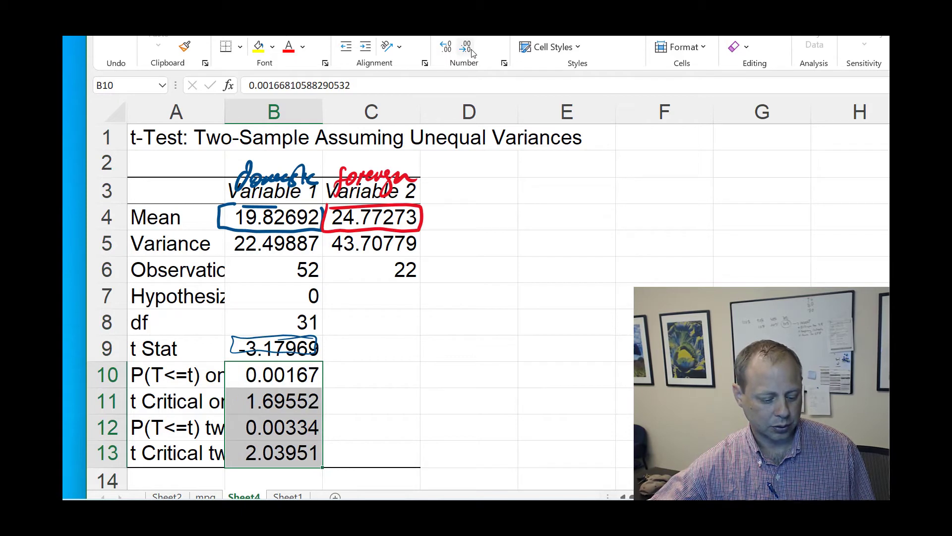
pyautogui.click(471, 52)
pyautogui.click(471, 51)
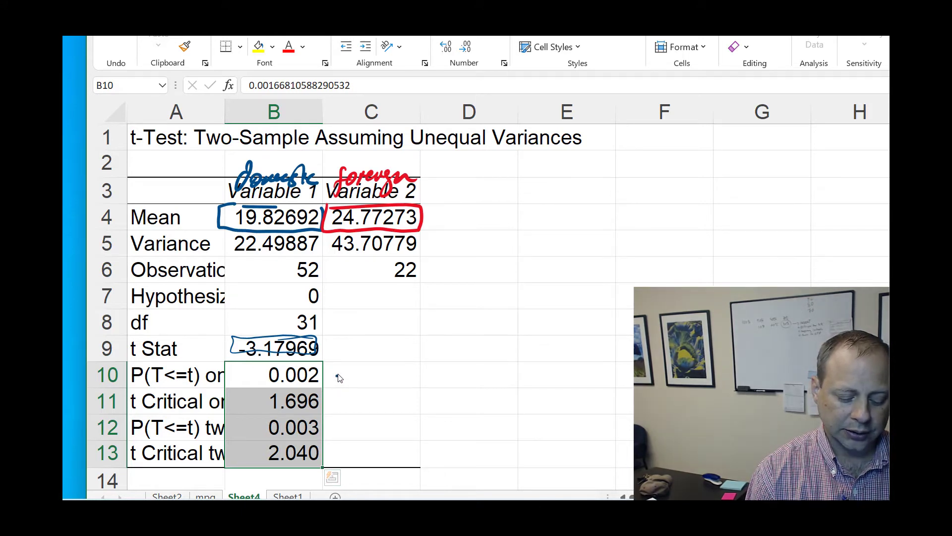
# Handwrite "≤ .05" beside the one-tail p-value and a double-underlined "α = .05" to the right of the table
pyautogui.moveTo(345, 374)
pyautogui.mouseDown()
pyautogui.moveTo(350, 384)
pyautogui.moveTo(376, 376)
pyautogui.moveTo(384, 390)
pyautogui.moveTo(398, 372)
pyautogui.mouseUp()
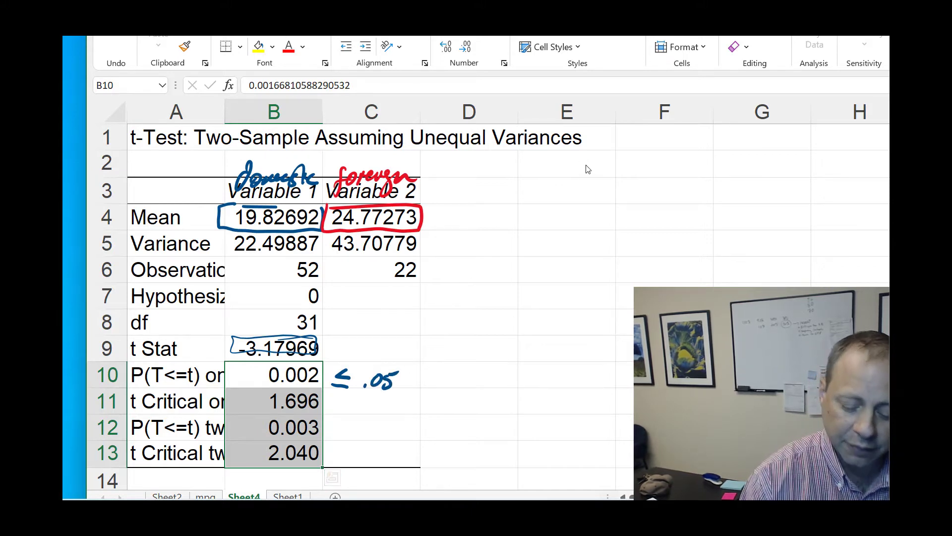
pyautogui.moveTo(590, 170)
pyautogui.mouseDown()
pyautogui.moveTo(575, 171)
pyautogui.moveTo(595, 188)
pyautogui.mouseUp()
pyautogui.moveTo(602, 171)
pyautogui.mouseDown()
pyautogui.moveTo(622, 169)
pyautogui.moveTo(624, 181)
pyautogui.moveTo(664, 163)
pyautogui.moveTo(672, 174)
pyautogui.moveTo(709, 150)
pyautogui.mouseUp()
pyautogui.click(644, 178)
pyautogui.moveTo(560, 202); pyautogui.dragTo(729, 182)
pyautogui.moveTo(562, 212); pyautogui.dragTo(757, 191)
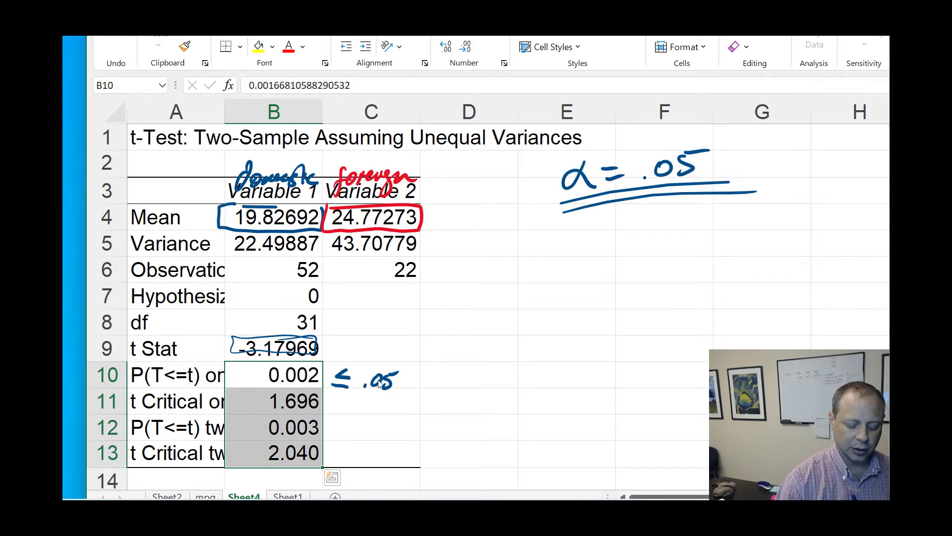
# Add a handwritten checkmark and the words "significant difference" next to the one-tail p-value comparison
pyautogui.moveTo(444, 376); pyautogui.dragTo(468, 358)
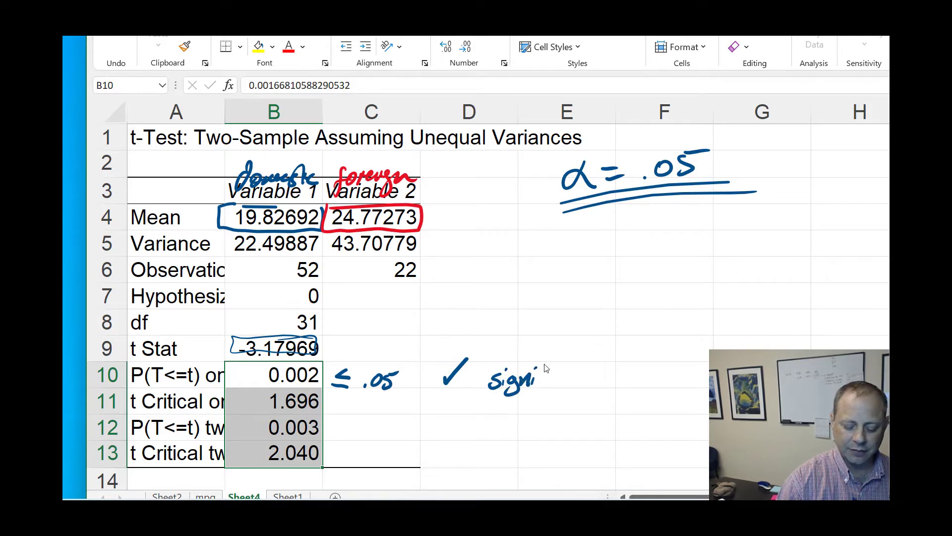
pyautogui.moveTo(552, 369); pyautogui.dragTo(548, 388)
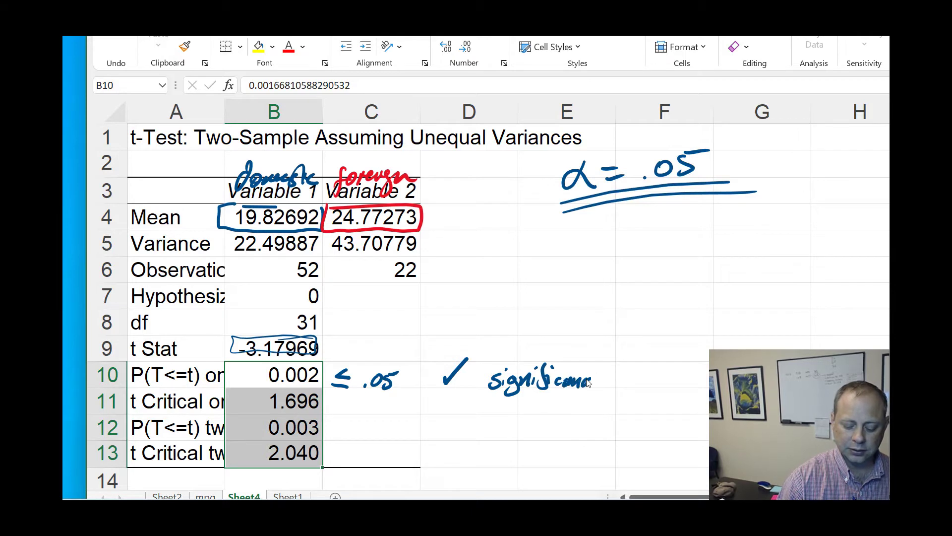
pyautogui.hotkey('ctrl', 'z')
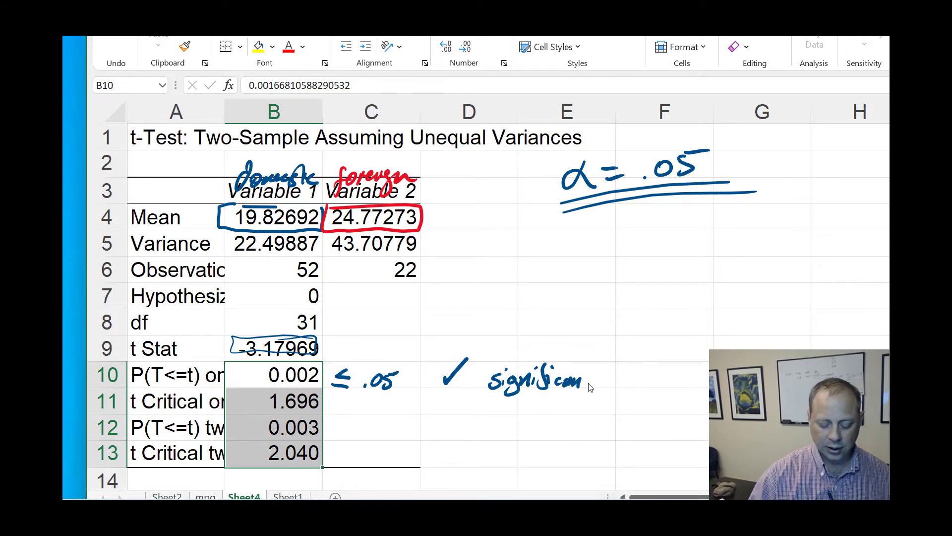
pyautogui.moveTo(589, 365)
pyautogui.mouseDown()
pyautogui.moveTo(592, 391)
pyautogui.moveTo(601, 368)
pyautogui.mouseUp()
pyautogui.moveTo(620, 378); pyautogui.dragTo(631, 403)
pyautogui.moveTo(643, 364)
pyautogui.mouseDown()
pyautogui.moveTo(635, 405)
pyautogui.moveTo(667, 378)
pyautogui.mouseUp()
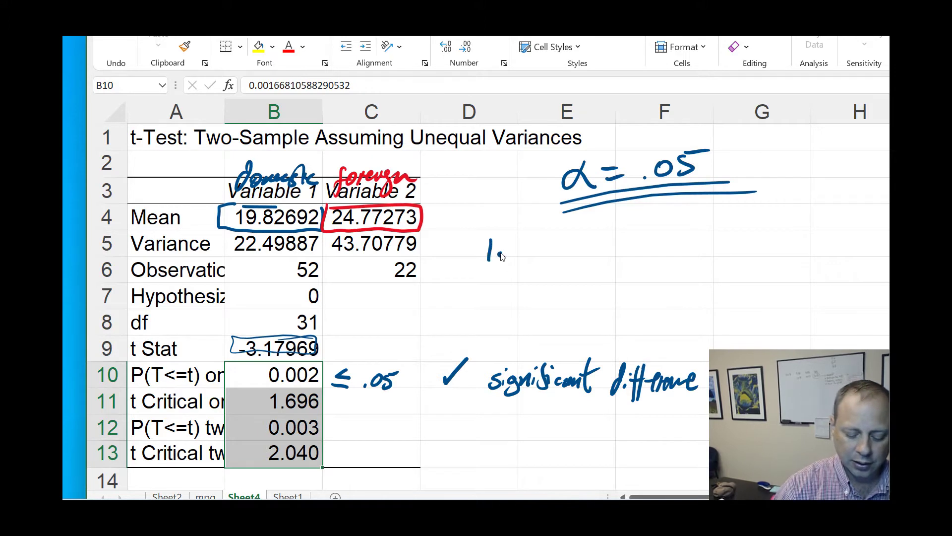
# Handwrite the question "Is there a difference in the MPG between 2 groups" under the alpha note, with a boxed "Yes" as its answer
pyautogui.moveTo(501, 255); pyautogui.dragTo(499, 262)
pyautogui.moveTo(523, 236)
pyautogui.mouseDown()
pyautogui.moveTo(521, 267)
pyautogui.moveTo(574, 252)
pyautogui.mouseUp()
pyautogui.moveTo(611, 250)
pyautogui.mouseDown()
pyautogui.moveTo(615, 258)
pyautogui.moveTo(629, 229)
pyautogui.moveTo(645, 258)
pyautogui.mouseUp()
pyautogui.moveTo(662, 232)
pyautogui.mouseDown()
pyautogui.moveTo(655, 271)
pyautogui.moveTo(664, 272)
pyautogui.mouseUp()
pyautogui.moveTo(667, 254); pyautogui.dragTo(684, 245)
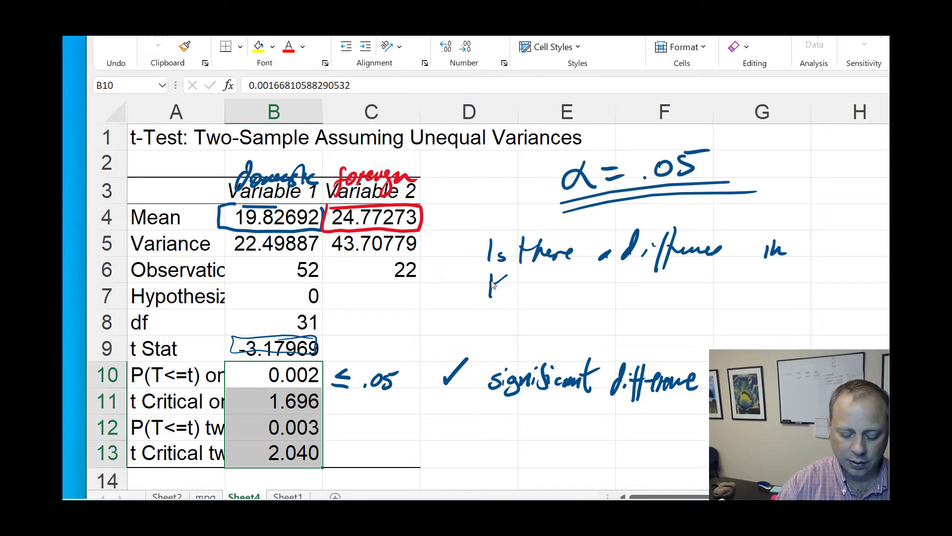
pyautogui.moveTo(544, 300)
pyautogui.mouseDown()
pyautogui.moveTo(574, 289)
pyautogui.moveTo(782, 297)
pyautogui.moveTo(792, 283)
pyautogui.moveTo(859, 285)
pyautogui.mouseUp()
pyautogui.moveTo(649, 315)
pyautogui.mouseDown()
pyautogui.moveTo(657, 335)
pyautogui.moveTo(689, 331)
pyautogui.moveTo(711, 342)
pyautogui.mouseUp()
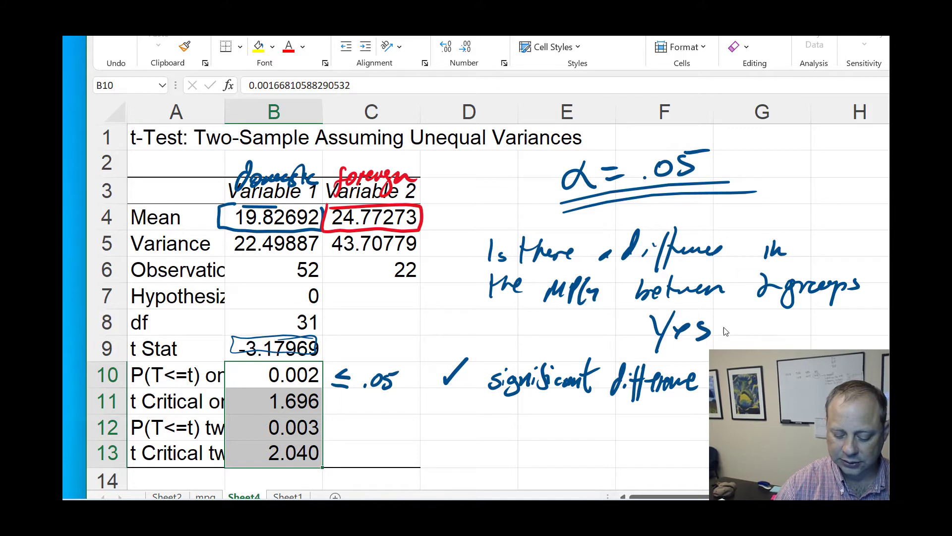
pyautogui.moveTo(716, 303)
pyautogui.mouseDown()
pyautogui.moveTo(659, 302)
pyautogui.moveTo(709, 356)
pyautogui.moveTo(727, 306)
pyautogui.mouseUp()
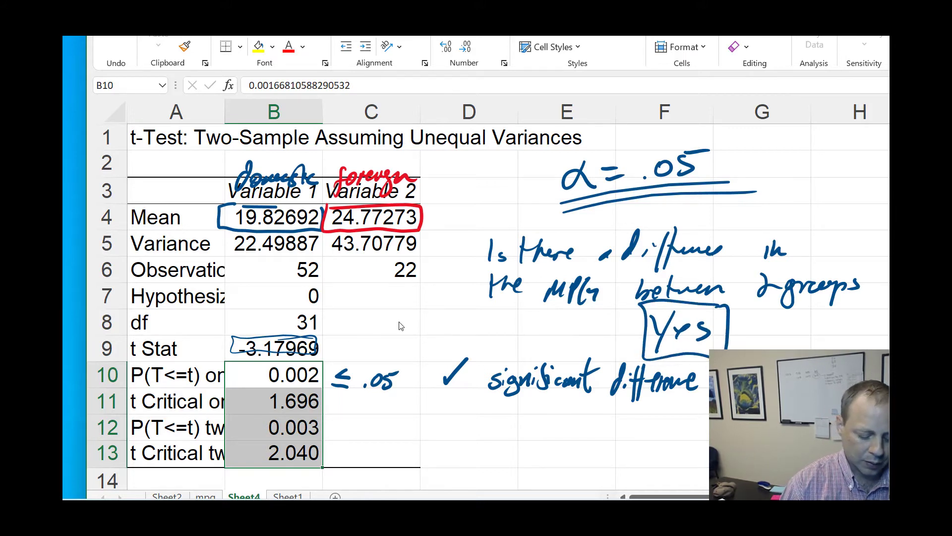
# Undo the circle drawn around the one-tail p-value row and widen column A to show the one-tail and two-tail labels
pyautogui.moveTo(331, 346)
pyautogui.mouseDown()
pyautogui.moveTo(141, 343)
pyautogui.moveTo(287, 396)
pyautogui.moveTo(407, 353)
pyautogui.moveTo(149, 340)
pyautogui.mouseUp()
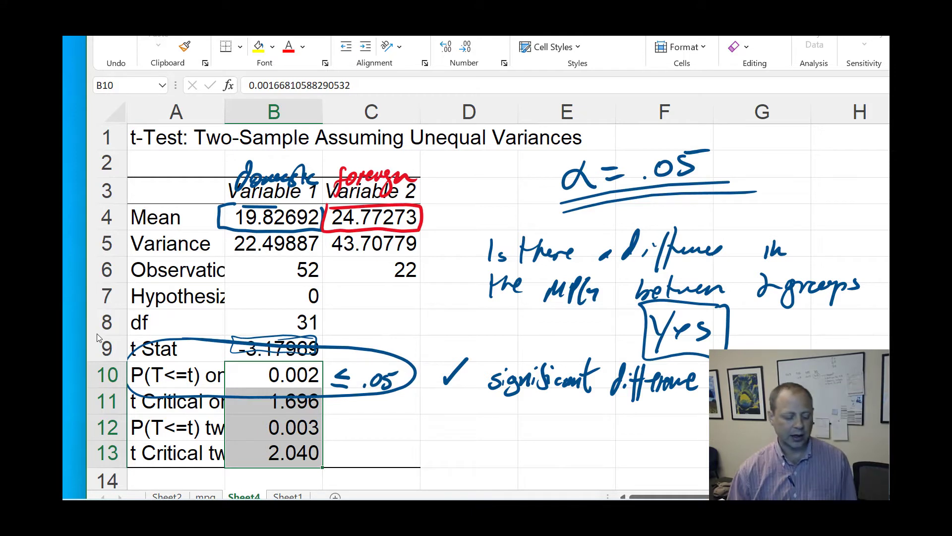
pyautogui.hotkey('ctrl', 'z')
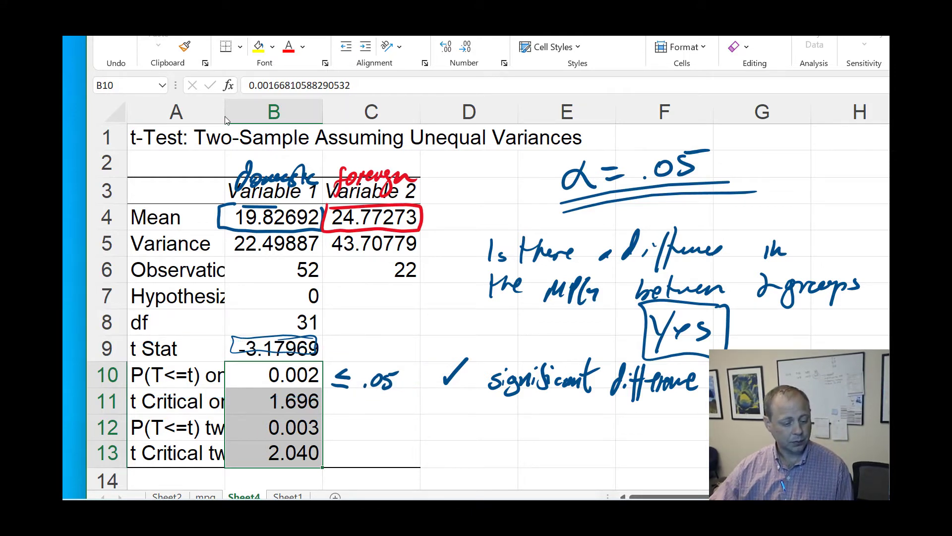
pyautogui.moveTo(225, 120); pyautogui.dragTo(304, 125)
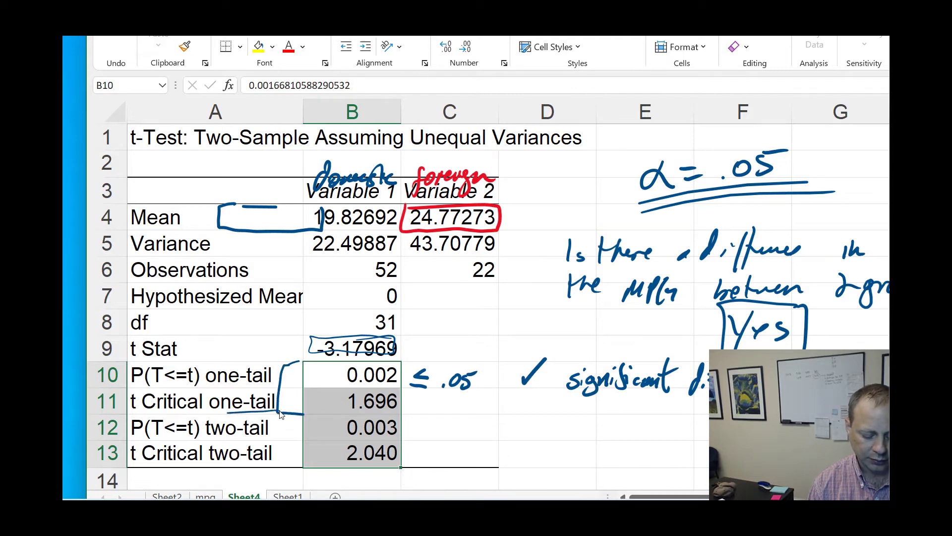
# Box the one-tail and two-tail labels in ink and annotate the two-tail p-value with "≤ .05", a checkmark and "significantly different"
pyautogui.moveTo(254, 411)
pyautogui.mouseDown()
pyautogui.moveTo(204, 367)
pyautogui.moveTo(277, 360)
pyautogui.mouseUp()
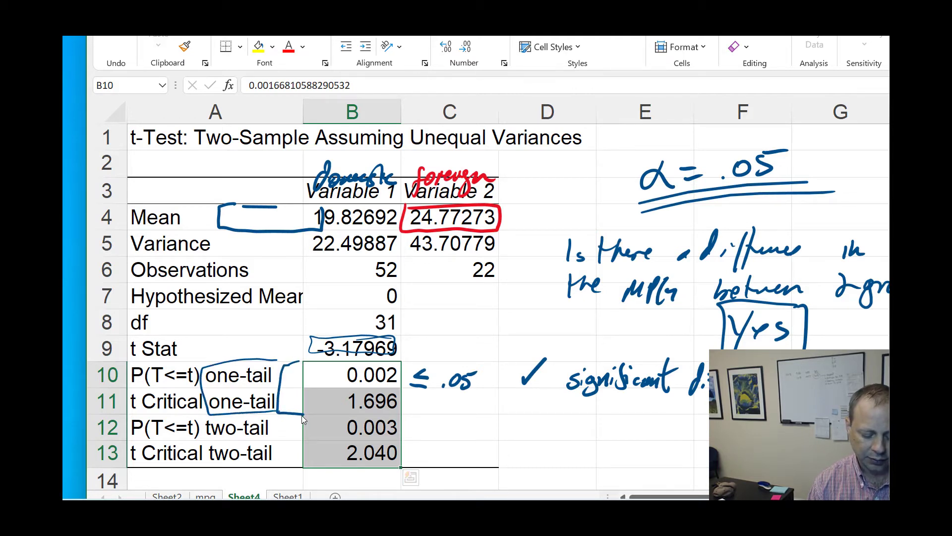
pyautogui.moveTo(274, 414)
pyautogui.mouseDown()
pyautogui.moveTo(196, 420)
pyautogui.moveTo(213, 466)
pyautogui.moveTo(297, 468)
pyautogui.mouseUp()
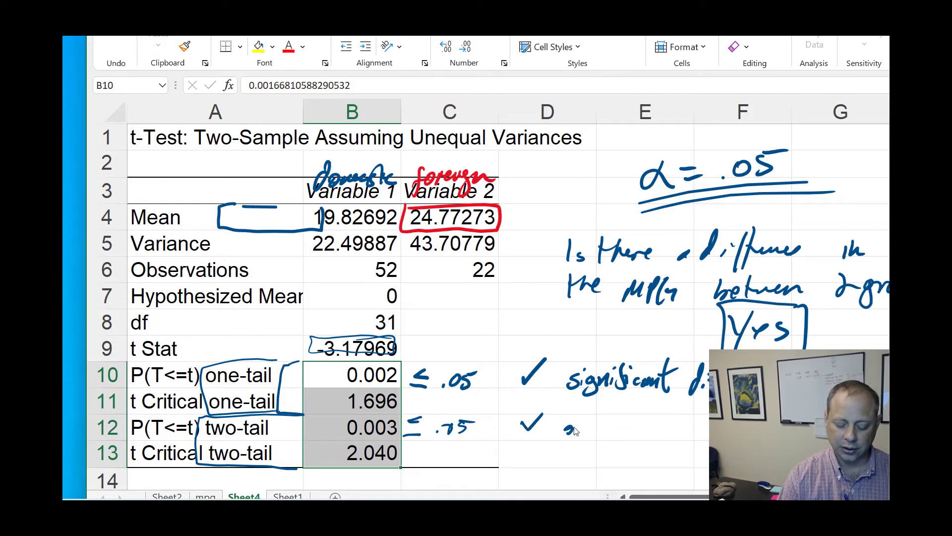
pyautogui.moveTo(584, 425)
pyautogui.mouseDown()
pyautogui.moveTo(703, 421)
pyautogui.moveTo(707, 431)
pyautogui.mouseUp()
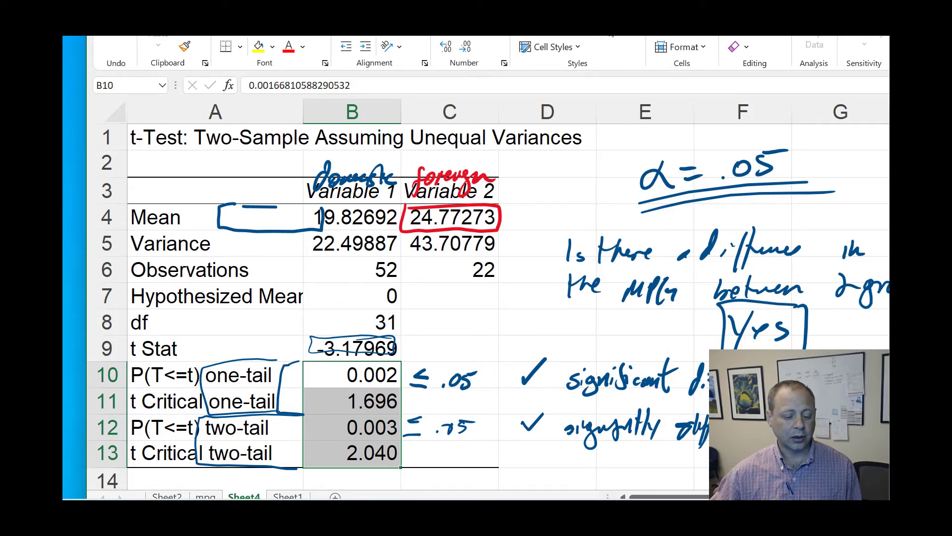
# Erase the handwritten "domestic" and "foreign" labels and the ink boxes in the mean row
pyautogui.click(171, 3)
pyautogui.click(202, 2)
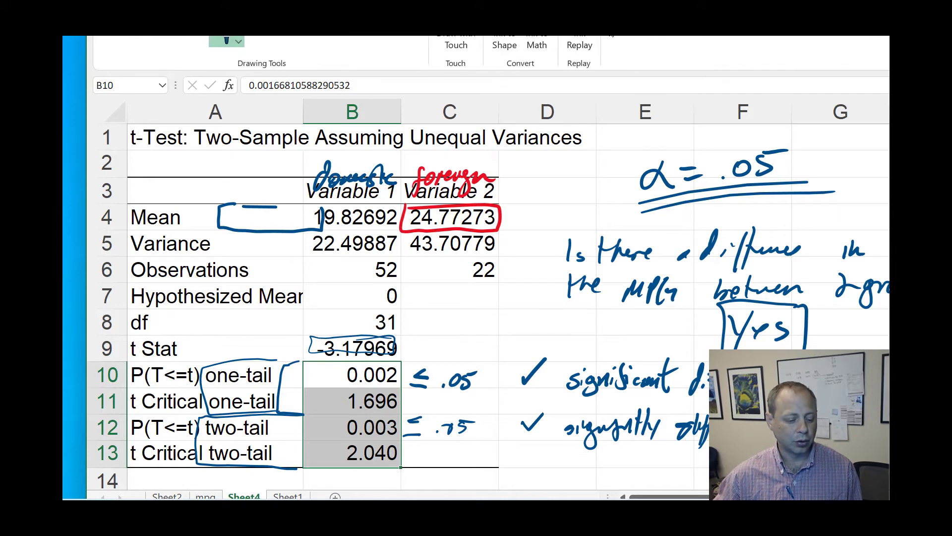
pyautogui.click(298, 41)
pyautogui.moveTo(391, 205)
pyautogui.mouseDown()
pyautogui.moveTo(317, 232)
pyautogui.moveTo(496, 234)
pyautogui.moveTo(380, 197)
pyautogui.mouseUp()
pyautogui.moveTo(498, 194)
pyautogui.mouseDown()
pyautogui.moveTo(317, 208)
pyautogui.moveTo(407, 218)
pyautogui.mouseUp()
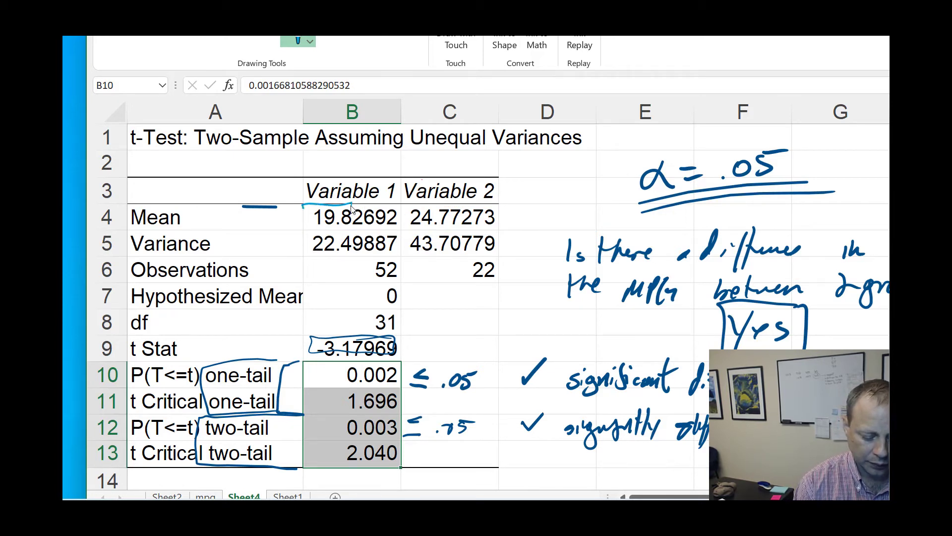
# Draw one light-blue box around both mean values and write a not-equal sign between them
pyautogui.moveTo(351, 209)
pyautogui.mouseDown()
pyautogui.moveTo(412, 235)
pyautogui.moveTo(502, 221)
pyautogui.moveTo(305, 203)
pyautogui.mouseUp()
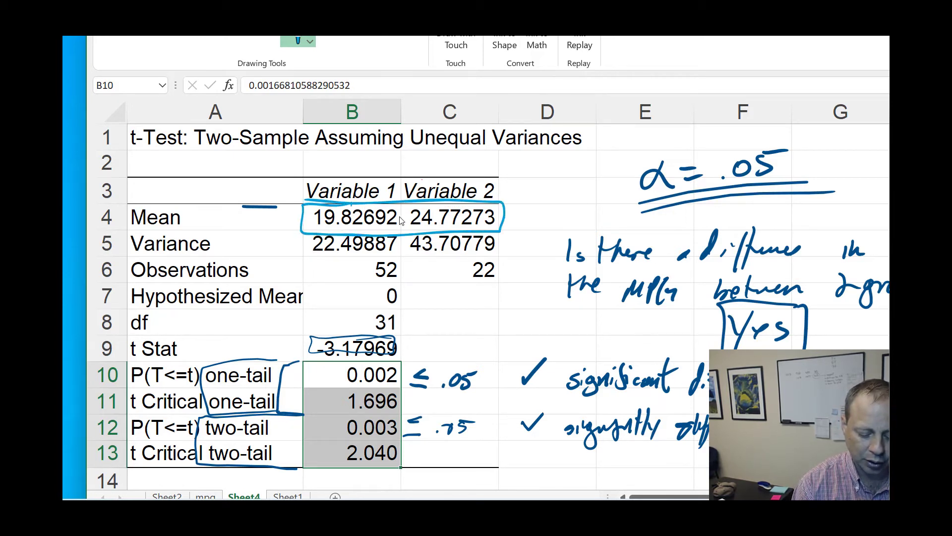
pyautogui.moveTo(397, 213); pyautogui.dragTo(405, 212)
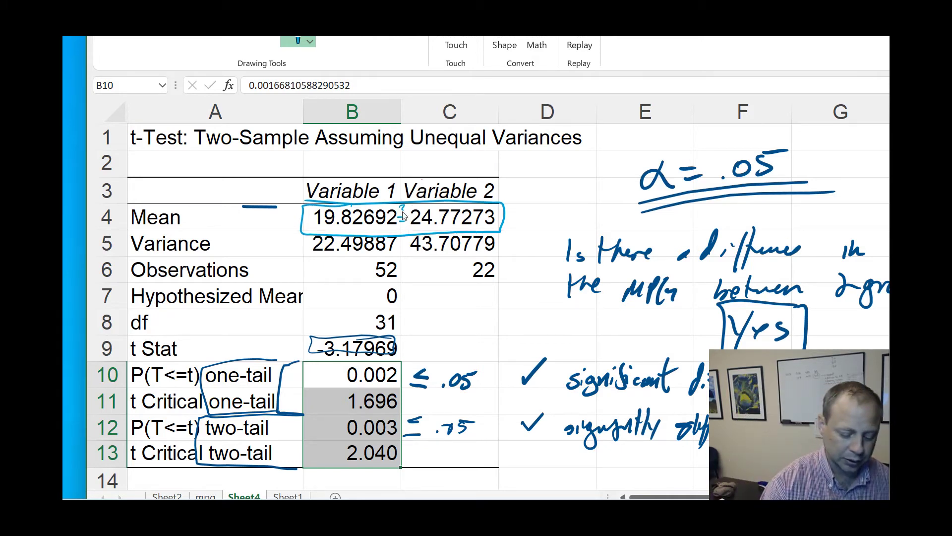
pyautogui.moveTo(405, 208); pyautogui.dragTo(402, 227)
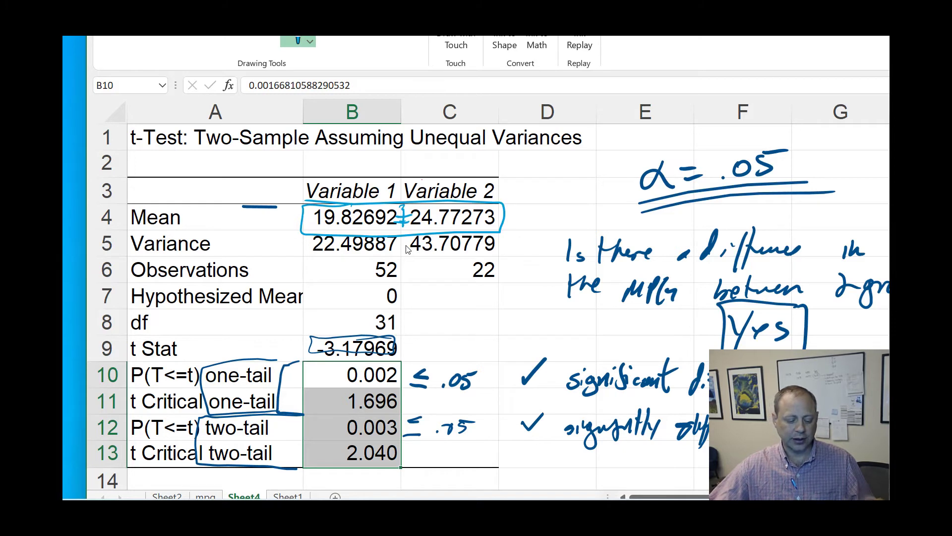
# Circle the one-tail and two-tail P(T<=t) labels in light-blue ink and draw arrows from them to their "≤ .05" notes
pyautogui.moveTo(173, 353)
pyautogui.mouseDown()
pyautogui.moveTo(130, 392)
pyautogui.moveTo(192, 369)
pyautogui.moveTo(442, 361)
pyautogui.moveTo(449, 352)
pyautogui.mouseUp()
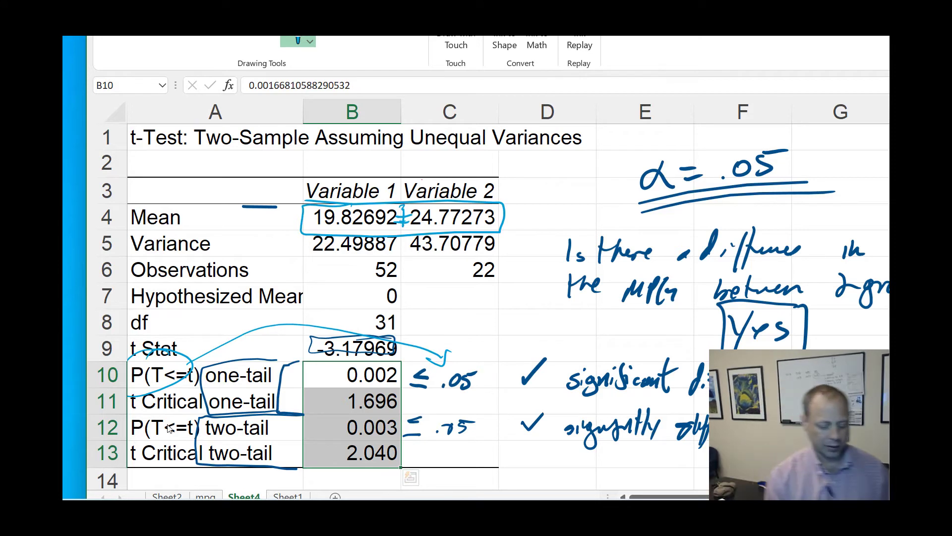
pyautogui.moveTo(168, 428)
pyautogui.mouseDown()
pyautogui.moveTo(317, 384)
pyautogui.moveTo(421, 436)
pyautogui.mouseUp()
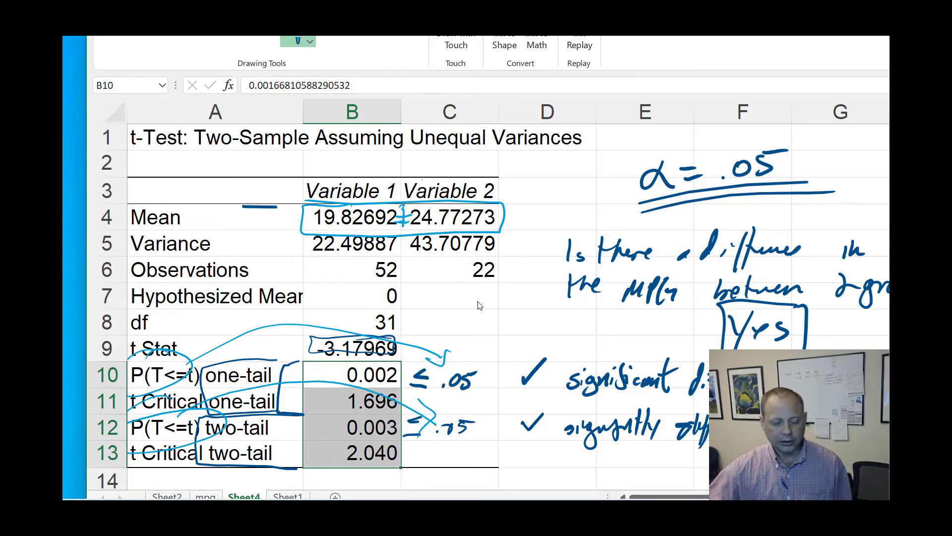
pyautogui.click(294, 482)
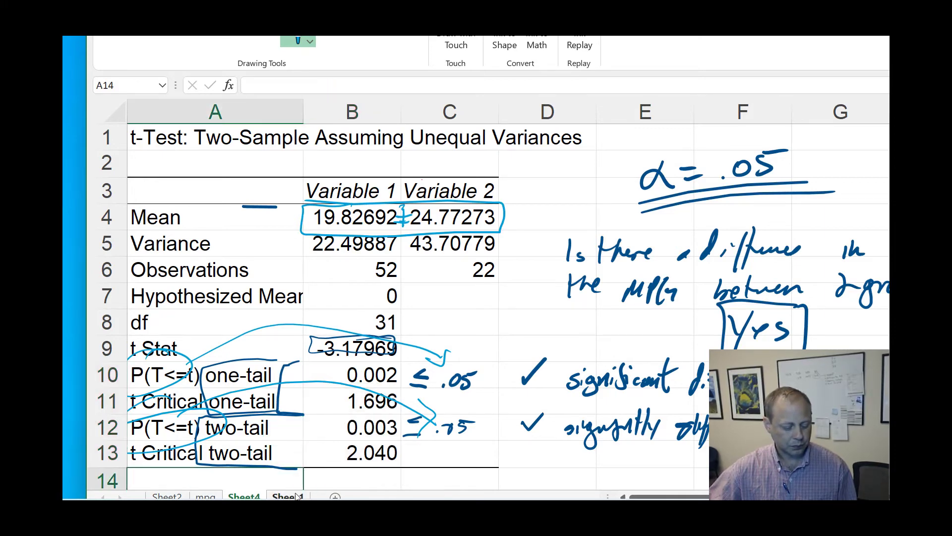
# Return to the car data on Sheet1 and start the t-Test: Two-Sample Assuming Unequal Variances analysis
pyautogui.click(296, 496)
pyautogui.scroll(15, 303, 348)
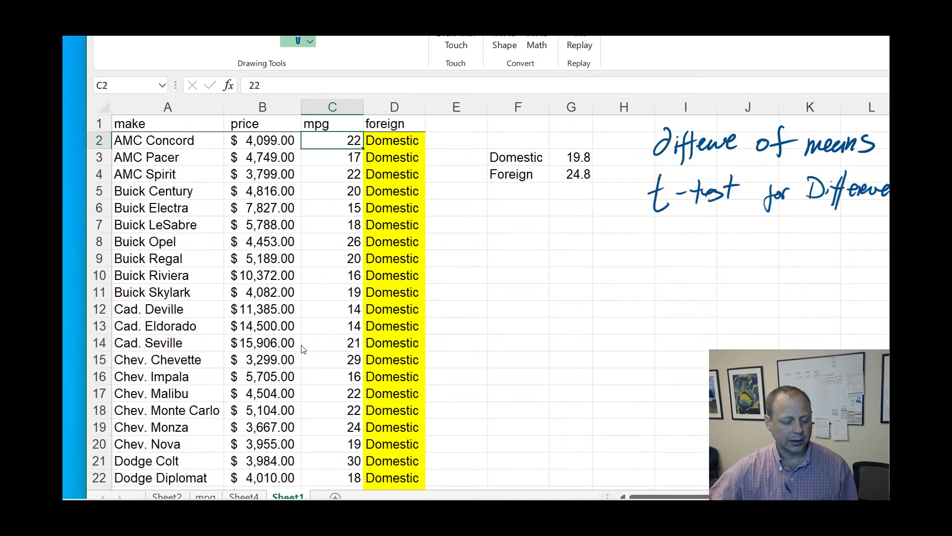
pyautogui.click(282, 164)
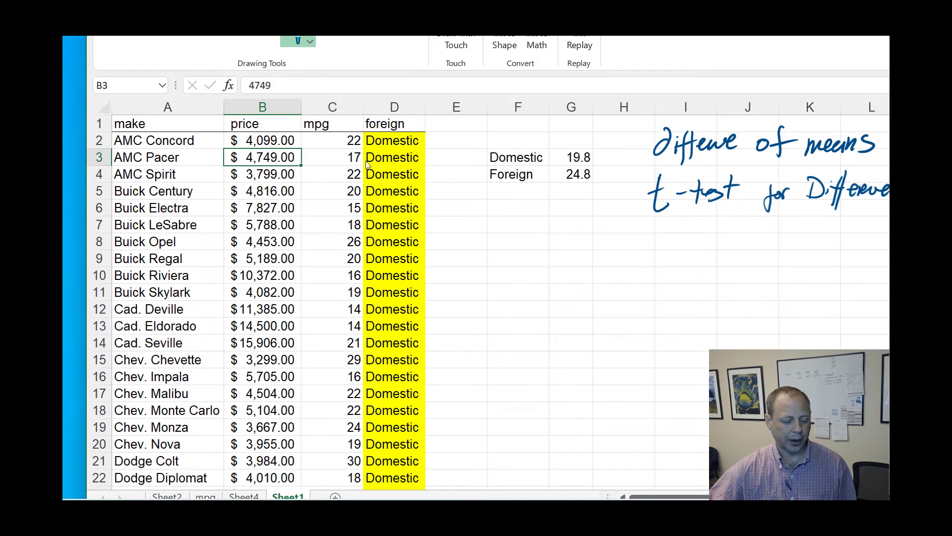
pyautogui.moveTo(276, 143); pyautogui.dragTo(288, 161)
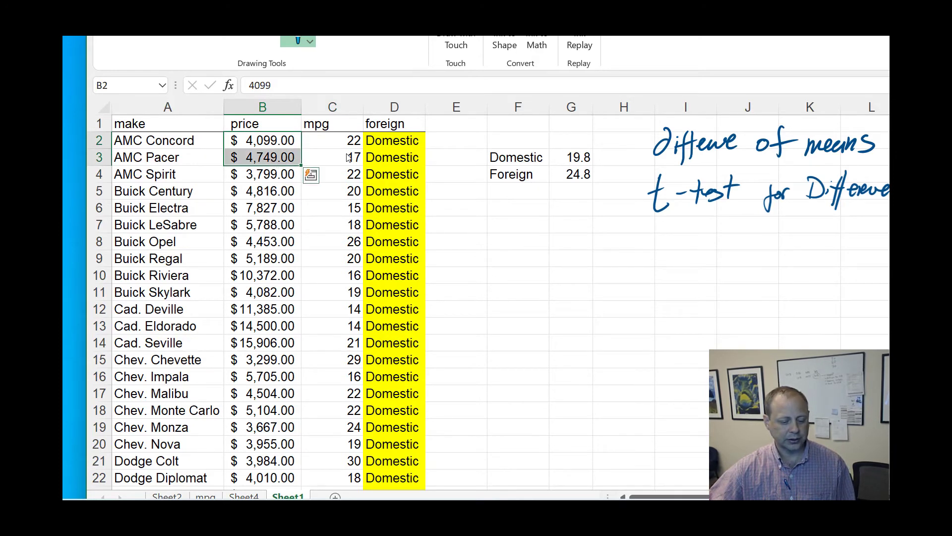
pyautogui.scroll(2, 500, 44)
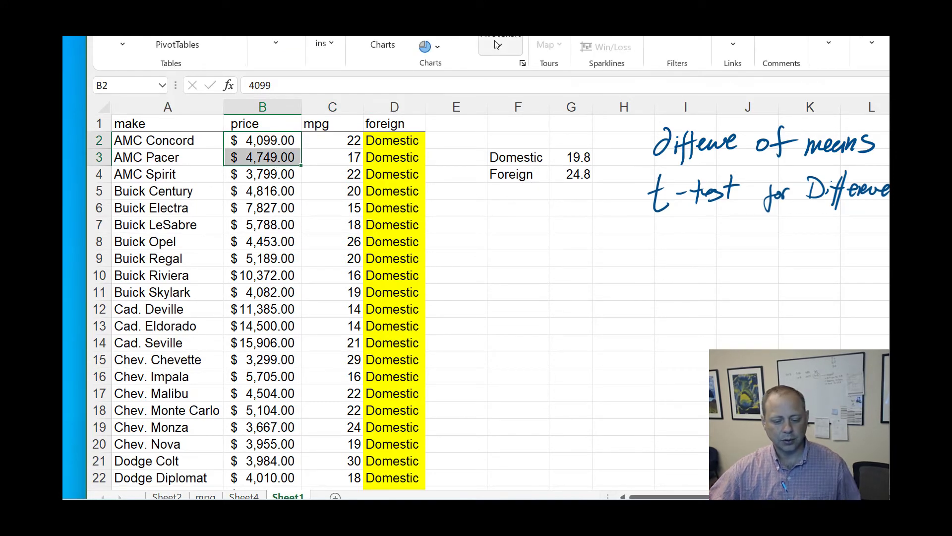
pyautogui.scroll(-4, 500, 44)
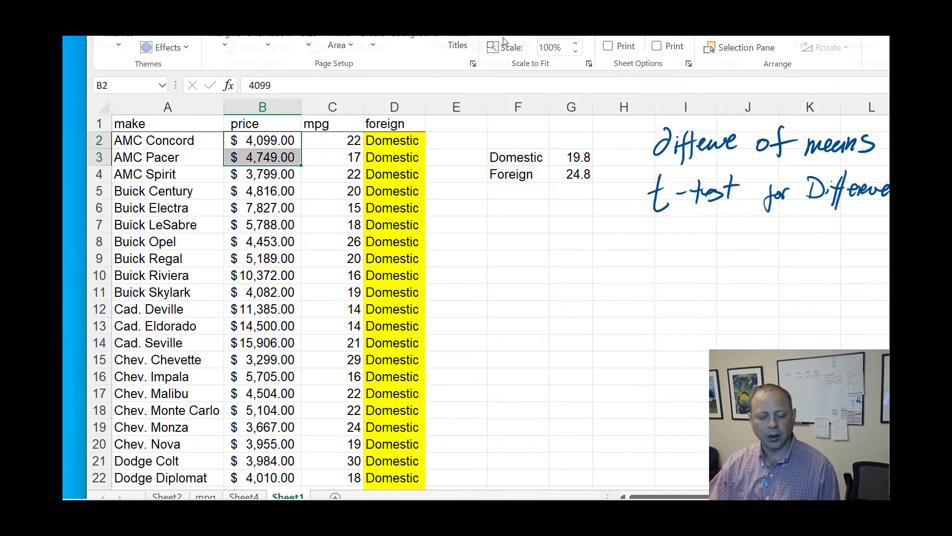
pyautogui.scroll(-1, 515, 41)
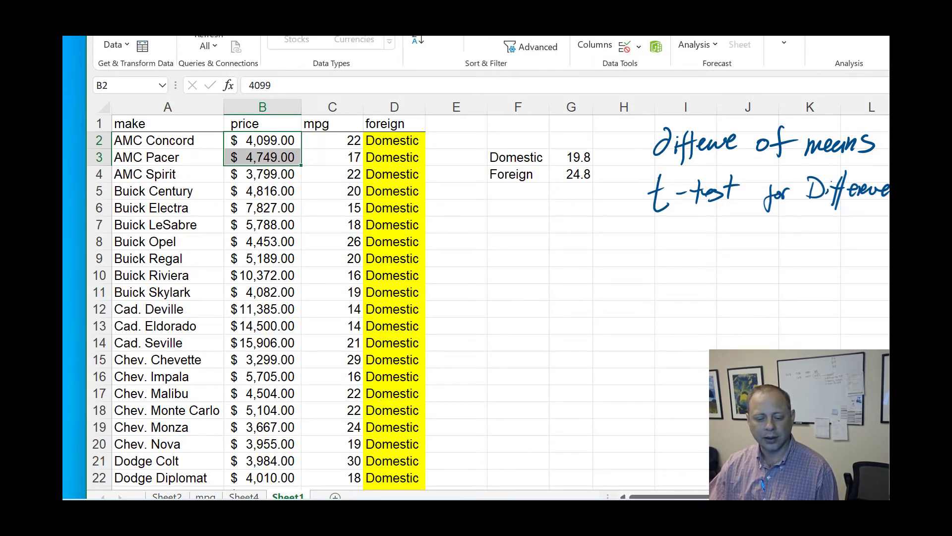
pyautogui.click(846, 38)
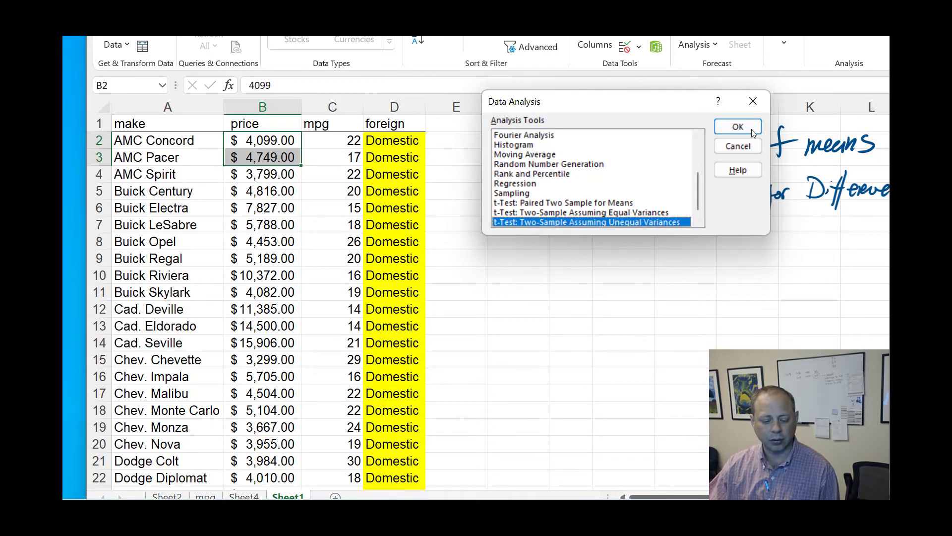
pyautogui.click(738, 127)
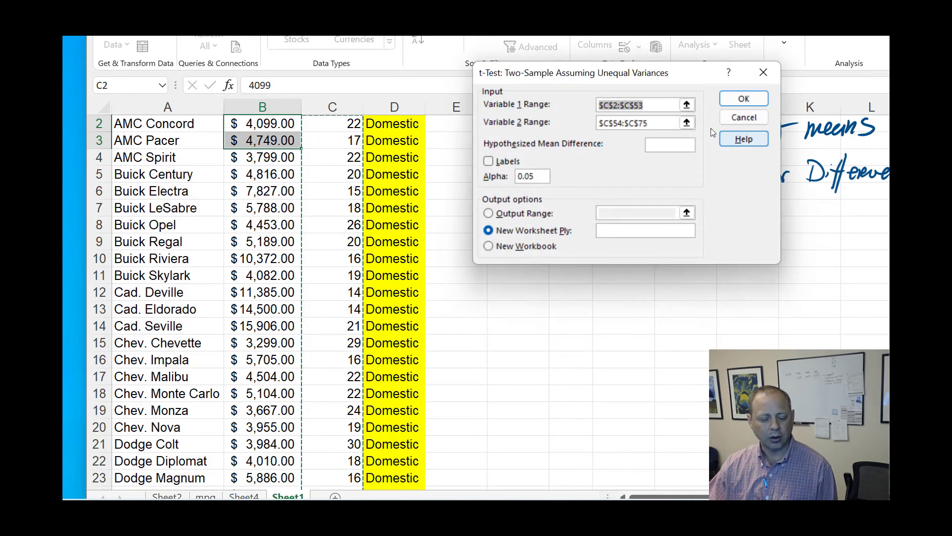
# Clear both old mpg ranges and set the Variable 1 range to the domestic car prices, $B$2:$B$53
pyautogui.press('BackSpace')
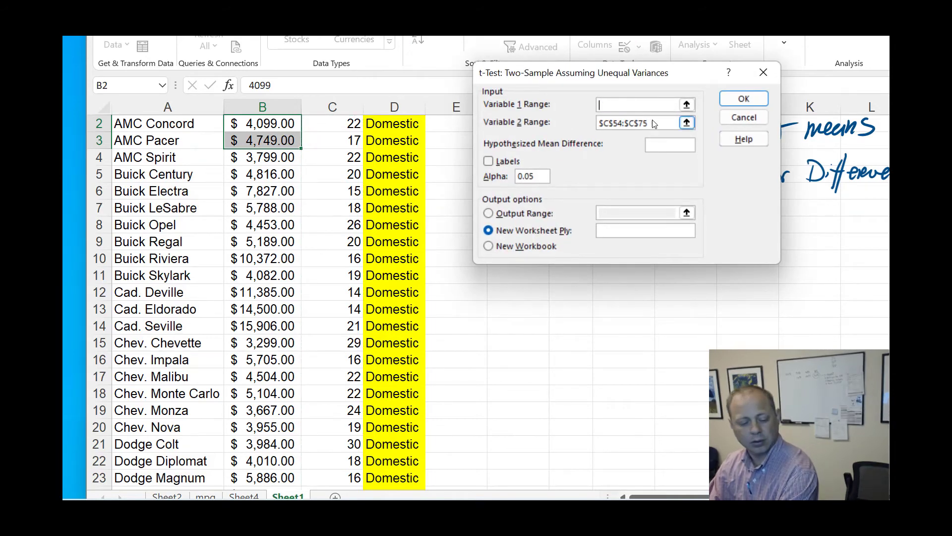
pyautogui.moveTo(634, 128); pyautogui.dragTo(548, 130)
pyautogui.press('BackSpace')
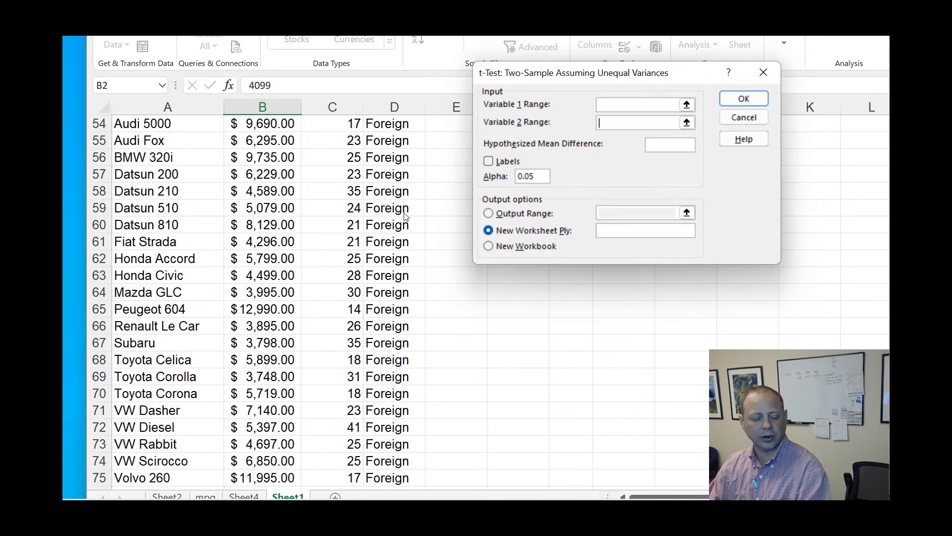
pyautogui.scroll(18, 278, 238)
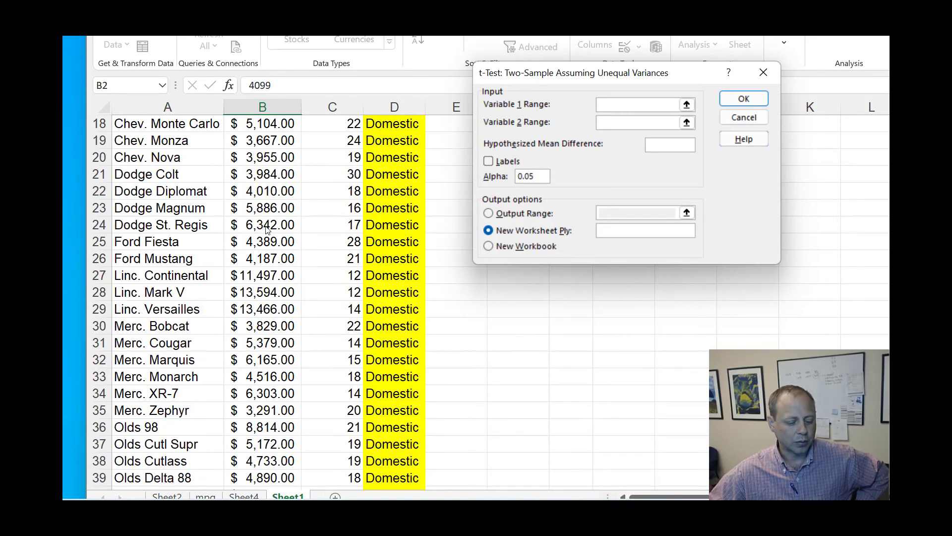
pyautogui.click(292, 141)
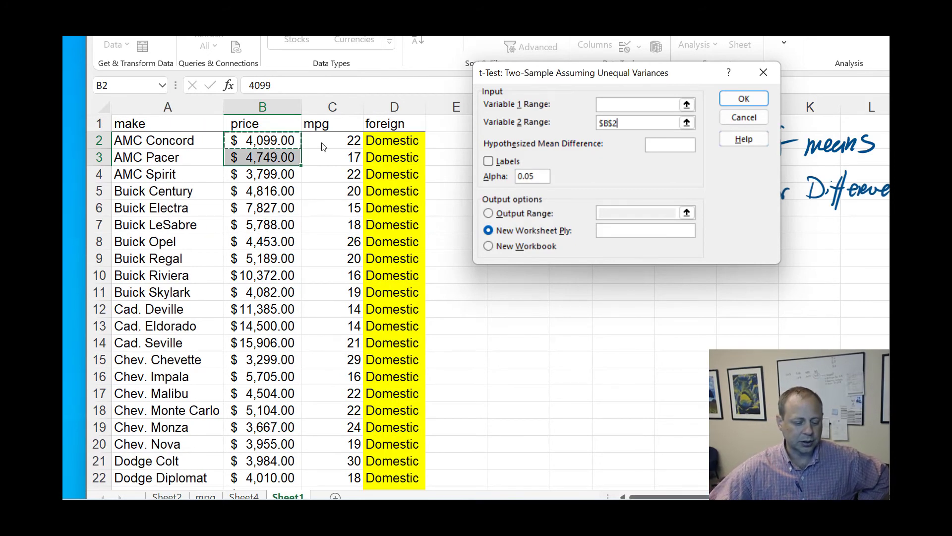
pyautogui.click(606, 105)
pyautogui.moveTo(271, 142); pyautogui.dragTo(257, 349)
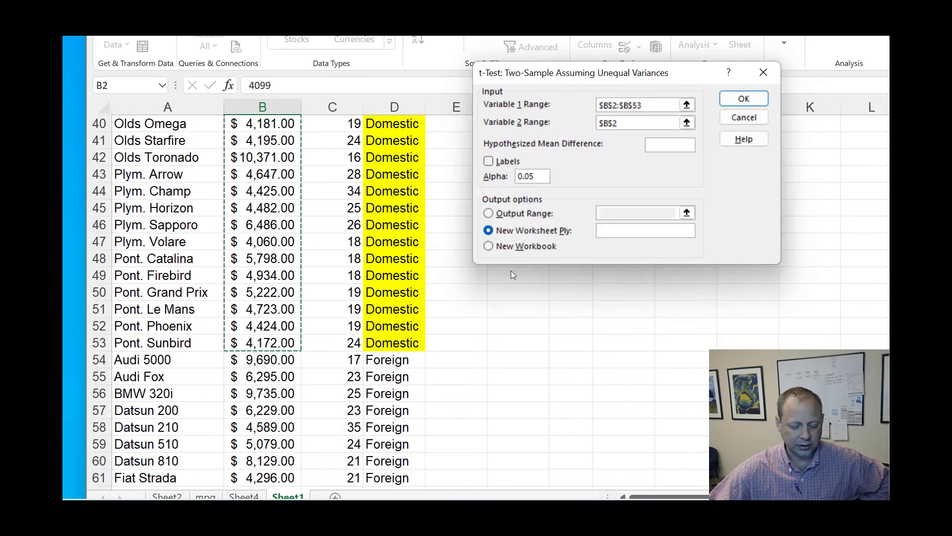
# Set the Variable 2 range to the foreign car prices, $B$54:$B$75, and run the t-test with output to a new worksheet
pyautogui.doubleClick(615, 123)
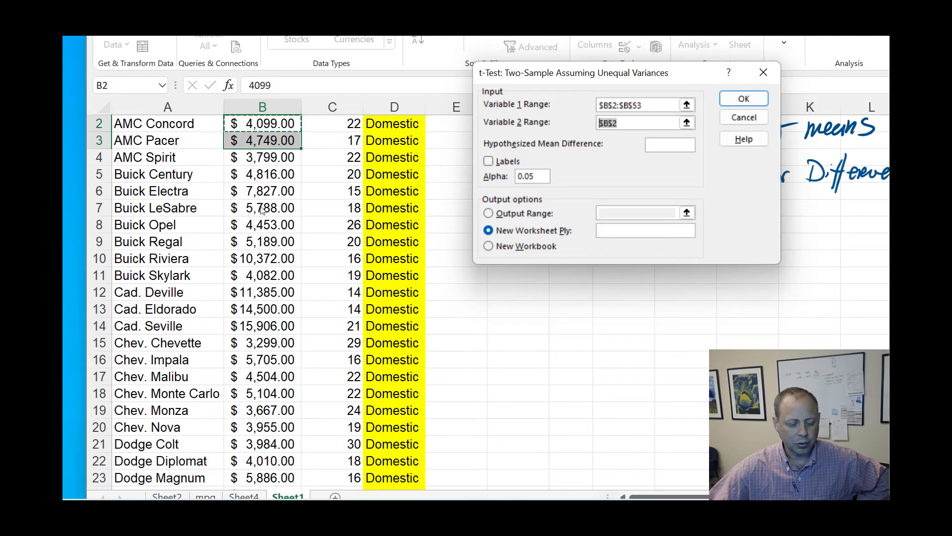
pyautogui.scroll(-12, 262, 211)
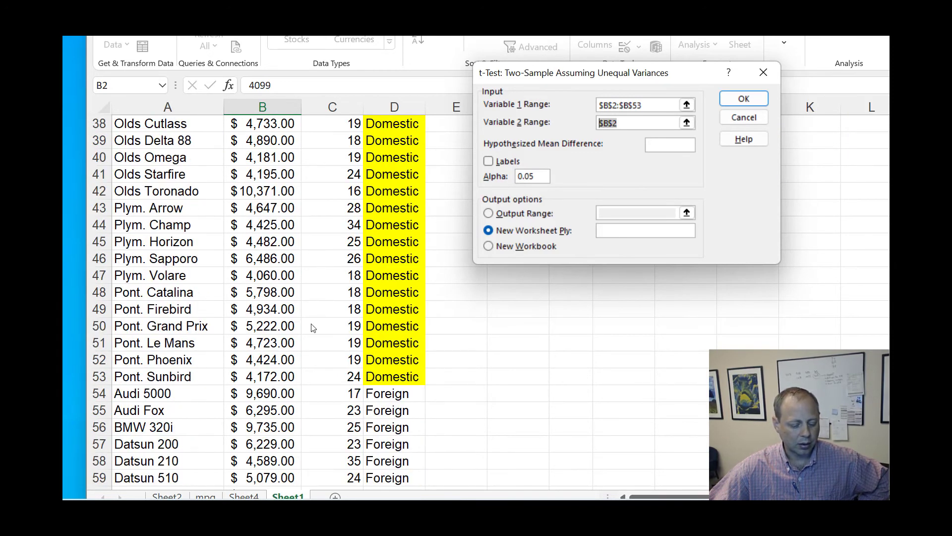
pyautogui.moveTo(277, 396); pyautogui.dragTo(278, 467)
pyautogui.scroll(5, 401, 362)
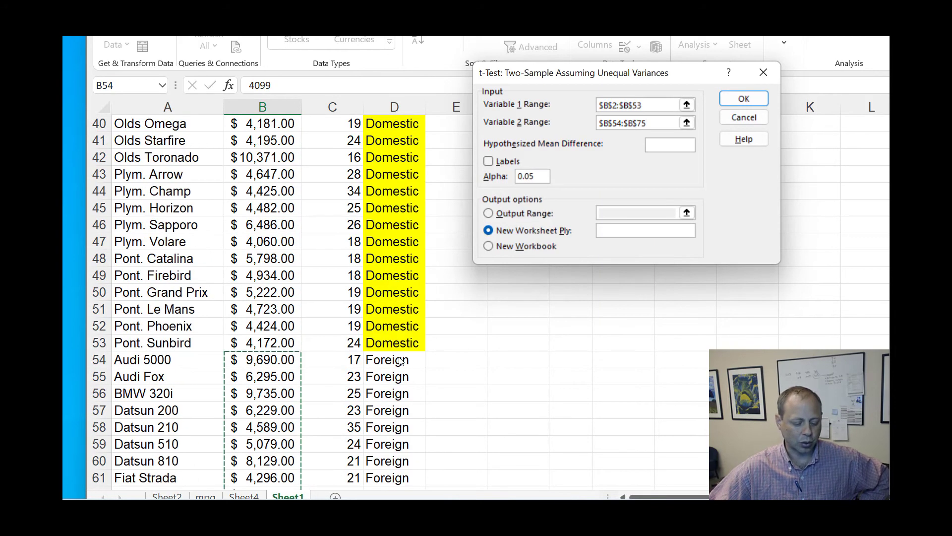
pyautogui.click(742, 100)
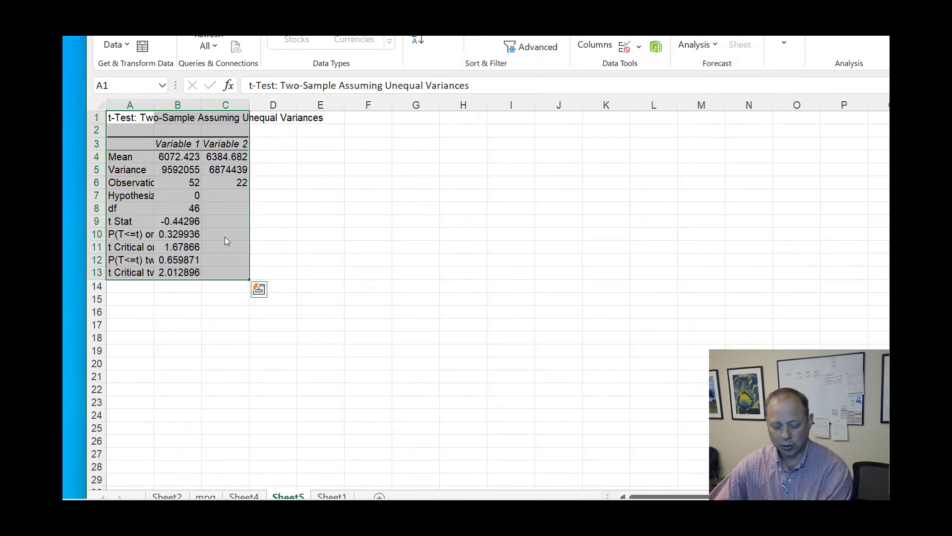
# Outline the two-tail P(T<=t) label and its value in dark-blue ink on the new price t-test sheet
pyautogui.scroll(4, 225, 236)
pyautogui.scroll(2, 224, 236)
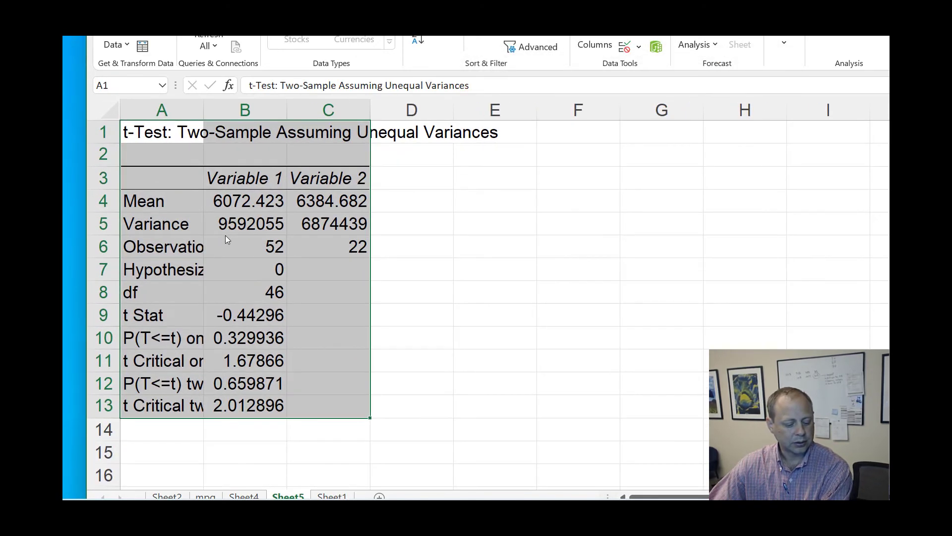
pyautogui.click(238, 237)
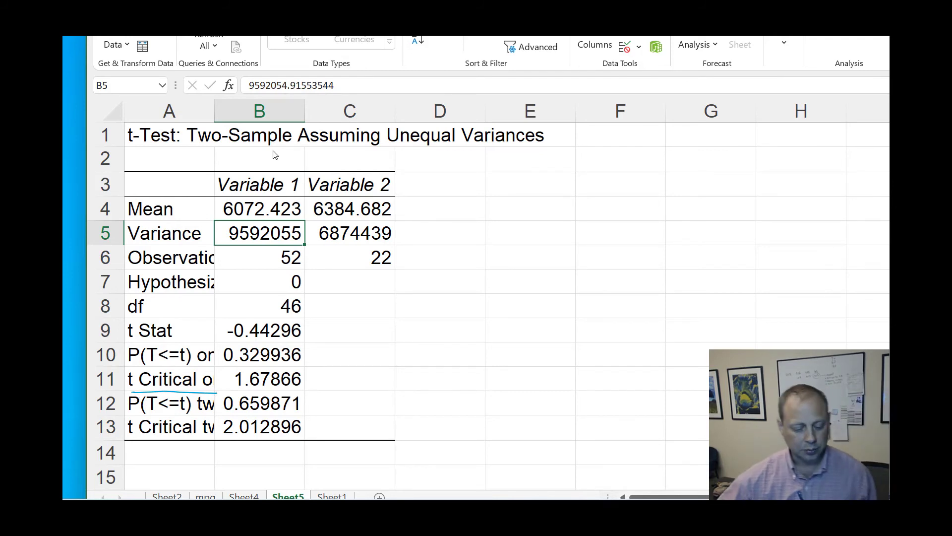
pyautogui.scroll(3, 420, 42)
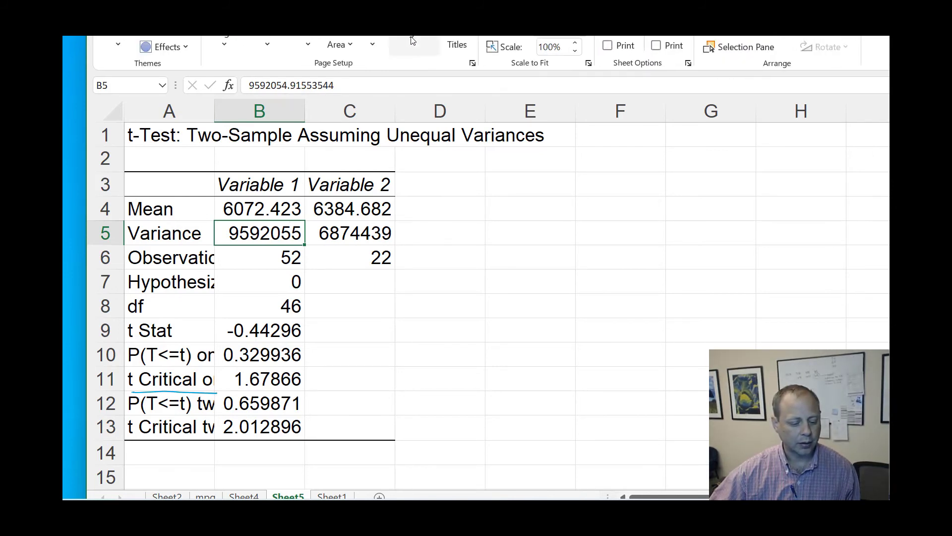
pyautogui.click(227, 41)
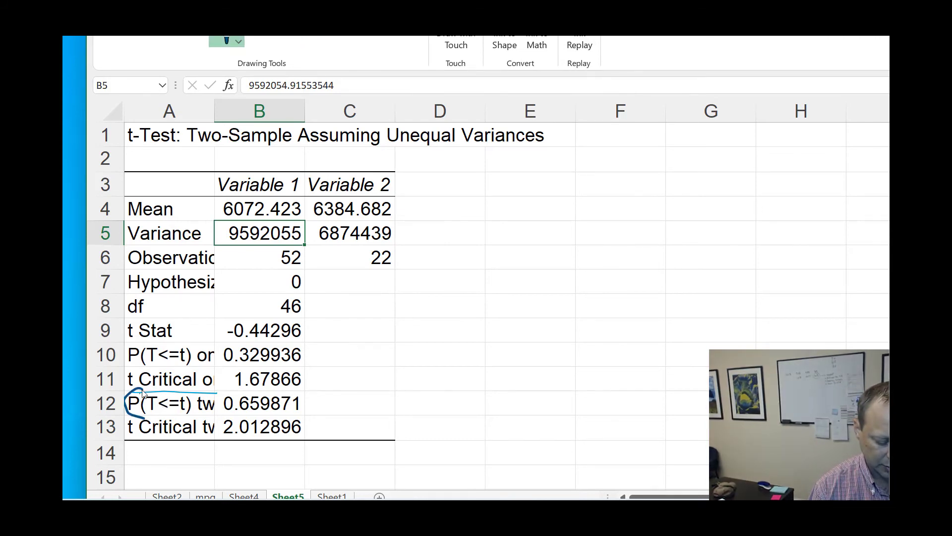
pyautogui.moveTo(144, 419)
pyautogui.mouseDown()
pyautogui.moveTo(289, 419)
pyautogui.moveTo(307, 385)
pyautogui.moveTo(131, 393)
pyautogui.mouseUp()
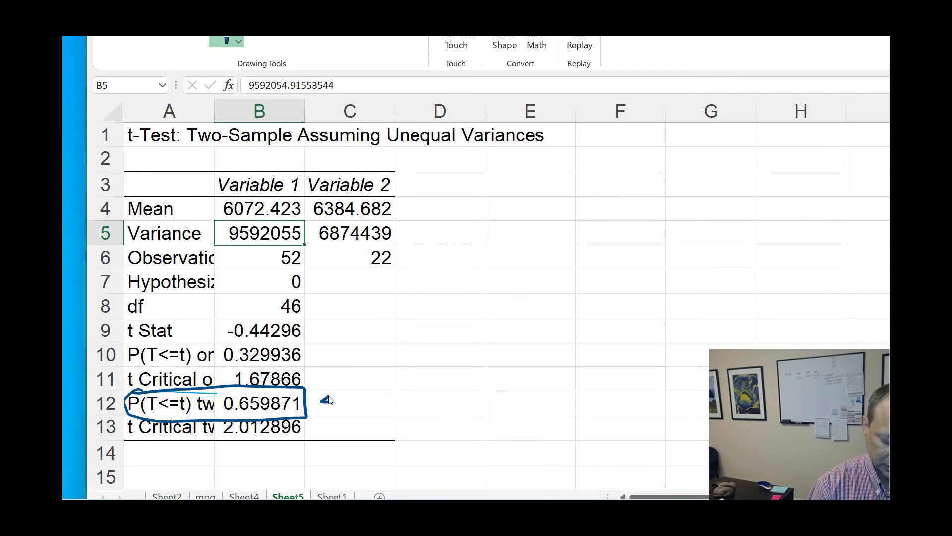
# Handwrite "≤ .05" beside the outlined two-tail p-value
pyautogui.moveTo(329, 400); pyautogui.dragTo(334, 406)
pyautogui.moveTo(333, 409)
pyautogui.mouseDown()
pyautogui.moveTo(320, 411)
pyautogui.moveTo(366, 399)
pyautogui.moveTo(369, 412)
pyautogui.mouseUp()
pyautogui.click(350, 410)
pyautogui.moveTo(375, 396); pyautogui.dragTo(386, 392)
# Handwrite "α = .05" near the top of columns F to G and "NO" beside the two-tail p-value comparison
pyautogui.moveTo(617, 140)
pyautogui.mouseDown()
pyautogui.moveTo(607, 169)
pyautogui.moveTo(652, 154)
pyautogui.mouseUp()
pyautogui.click(664, 163)
pyautogui.moveTo(633, 169)
pyautogui.mouseDown()
pyautogui.moveTo(694, 149)
pyautogui.moveTo(704, 165)
pyautogui.moveTo(738, 140)
pyautogui.mouseUp()
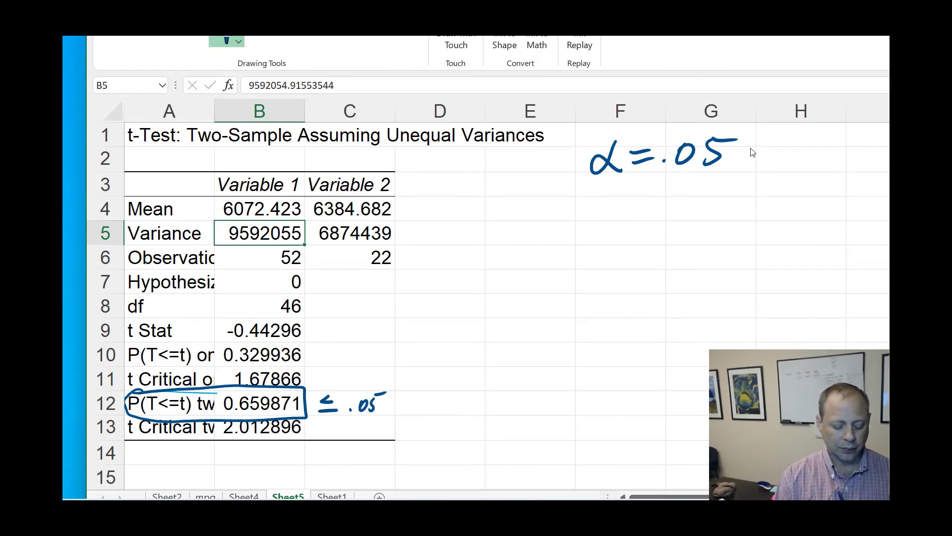
pyautogui.moveTo(464, 411); pyautogui.dragTo(484, 402)
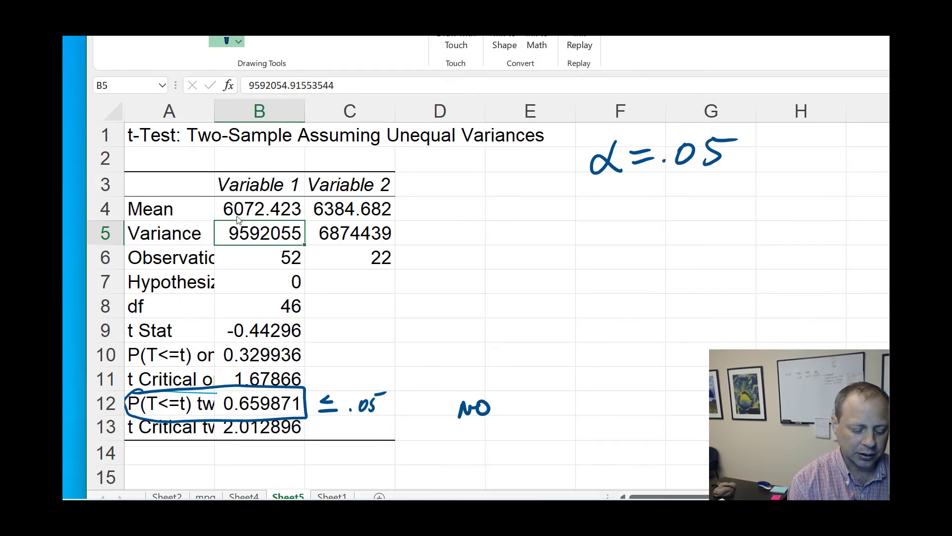
# Outline the Variable 1 mean and the Variable 2 mean with separate dark-blue ink boxes
pyautogui.moveTo(241, 220); pyautogui.dragTo(292, 218)
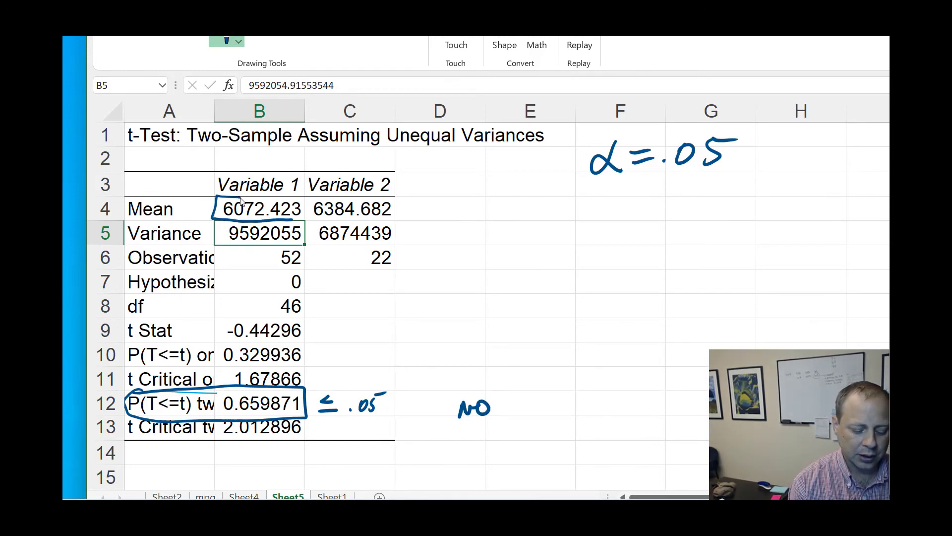
pyautogui.moveTo(241, 200); pyautogui.dragTo(302, 196)
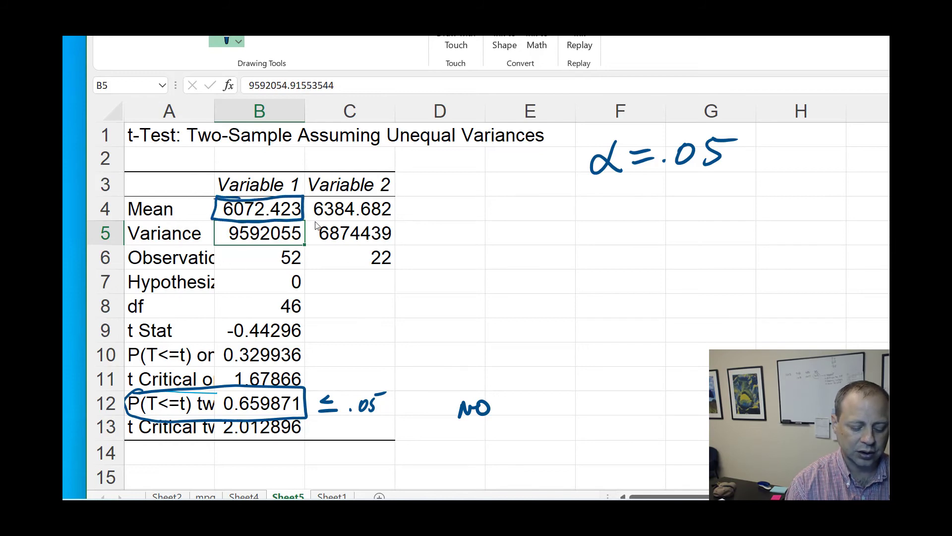
pyautogui.moveTo(331, 223); pyautogui.dragTo(385, 221)
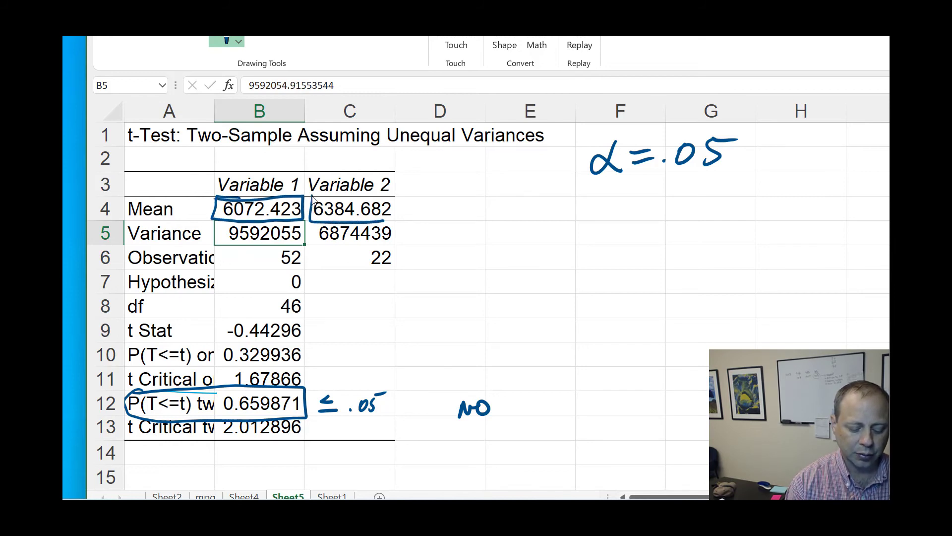
pyautogui.moveTo(313, 198); pyautogui.dragTo(392, 218)
# Draw a curved double-headed arrow linking the two variable columns above the means and handwrite "diff ?" beside it
pyautogui.moveTo(262, 194)
pyautogui.mouseDown()
pyautogui.moveTo(303, 149)
pyautogui.moveTo(349, 174)
pyautogui.mouseUp()
pyautogui.moveTo(257, 169)
pyautogui.mouseDown()
pyautogui.moveTo(259, 190)
pyautogui.moveTo(284, 177)
pyautogui.mouseUp()
pyautogui.moveTo(368, 157); pyautogui.dragTo(374, 165)
pyautogui.click(380, 156)
pyautogui.moveTo(386, 159)
pyautogui.mouseDown()
pyautogui.moveTo(390, 150)
pyautogui.moveTo(380, 179)
pyautogui.mouseUp()
pyautogui.moveTo(398, 148)
pyautogui.mouseDown()
pyautogui.moveTo(394, 175)
pyautogui.moveTo(400, 161)
pyautogui.moveTo(419, 162)
pyautogui.mouseUp()
pyautogui.click(420, 167)
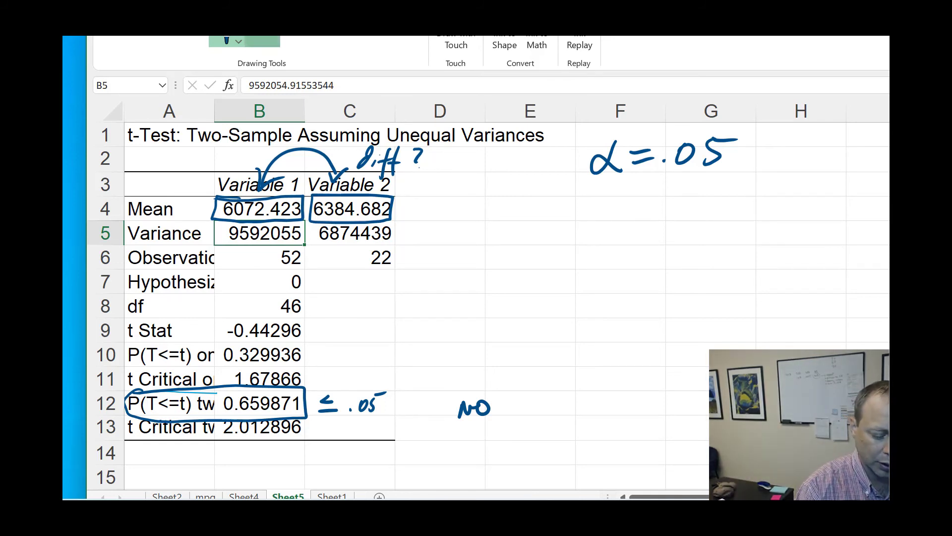
# Handwrite "foreign" in red ink over the Variable 2 heading and "Domestic" in dark blue over the Variable 1 heading
pyautogui.click(263, 41)
pyautogui.moveTo(329, 170)
pyautogui.mouseDown()
pyautogui.moveTo(317, 199)
pyautogui.moveTo(345, 186)
pyautogui.moveTo(385, 188)
pyautogui.mouseUp()
pyautogui.click(226, 40)
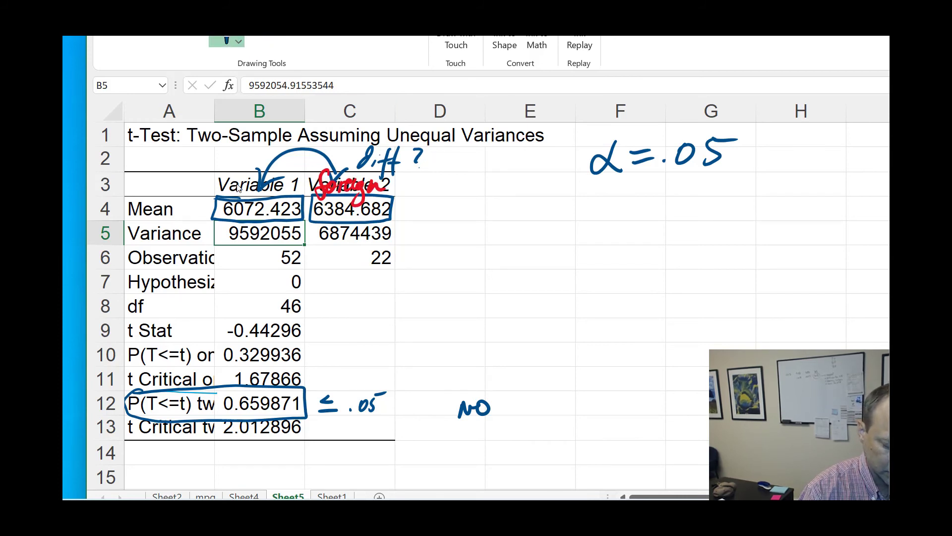
pyautogui.moveTo(221, 171)
pyautogui.mouseDown()
pyautogui.moveTo(243, 191)
pyautogui.moveTo(298, 186)
pyautogui.mouseUp()
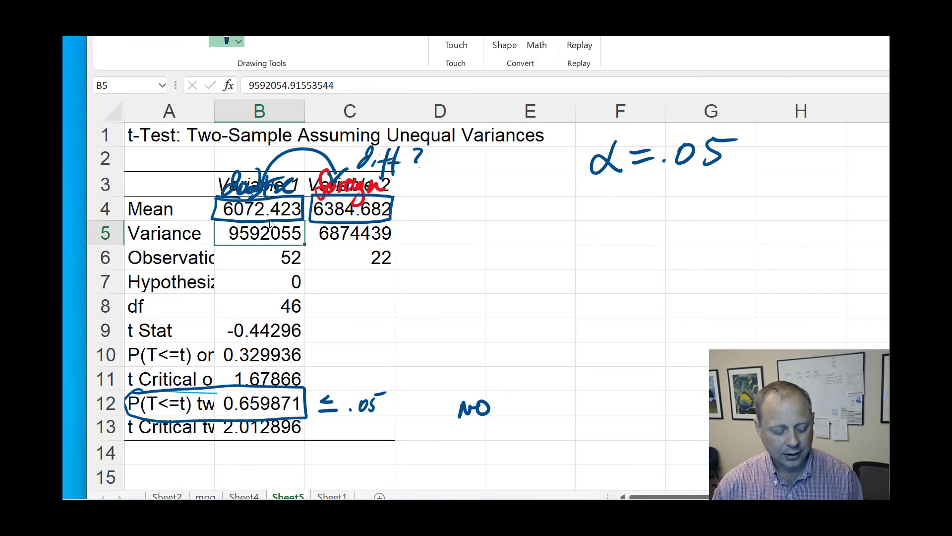
# Circle the "NO" beside the two-tail p-value comparison and extend it to read "Not significant"
pyautogui.moveTo(493, 391); pyautogui.dragTo(491, 383)
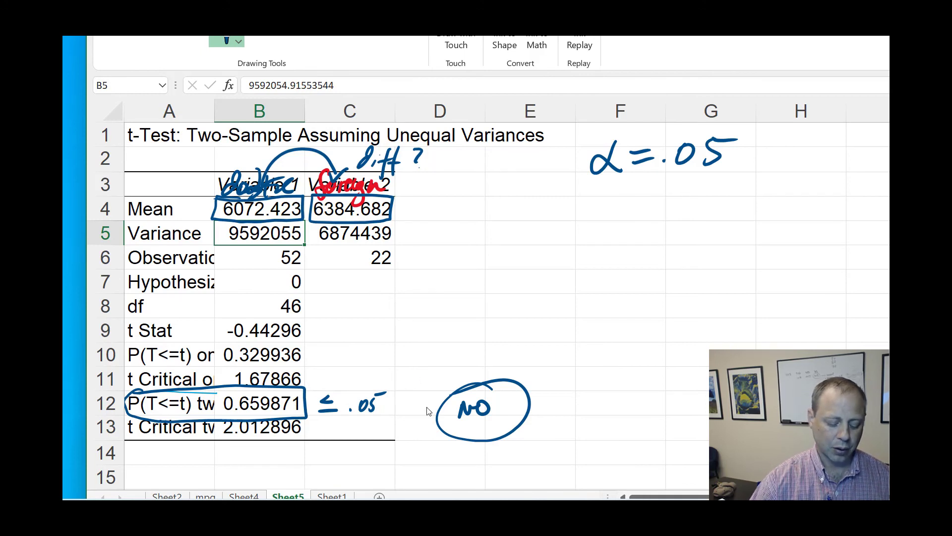
pyautogui.moveTo(491, 398)
pyautogui.mouseDown()
pyautogui.moveTo(506, 393)
pyautogui.moveTo(462, 441)
pyautogui.moveTo(485, 445)
pyautogui.moveTo(499, 418)
pyautogui.moveTo(532, 411)
pyautogui.mouseUp()
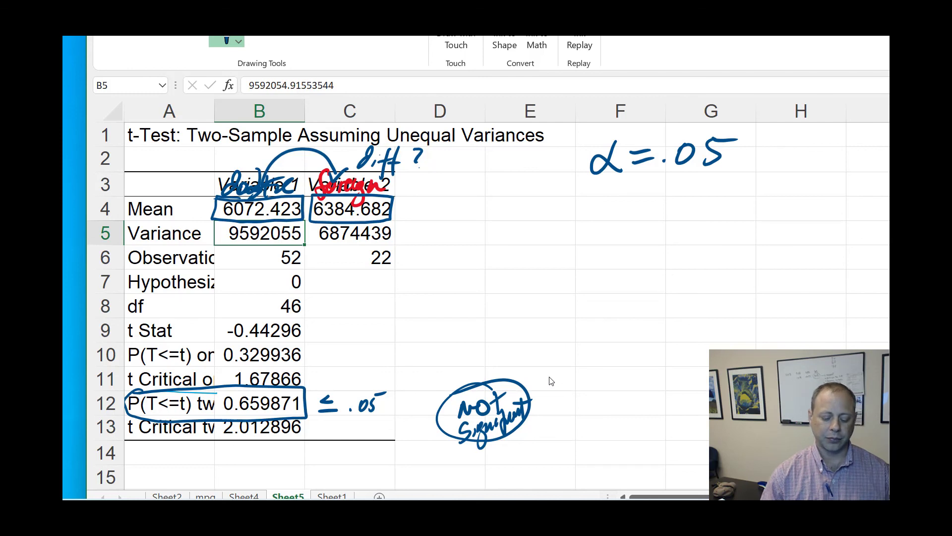
# Handwrite a large slanted "not significant." across columns E to H and underline it with three long strokes
pyautogui.moveTo(512, 284); pyautogui.dragTo(560, 301)
pyautogui.moveTo(546, 291)
pyautogui.mouseDown()
pyautogui.moveTo(574, 269)
pyautogui.moveTo(607, 263)
pyautogui.moveTo(604, 289)
pyautogui.mouseUp()
pyautogui.moveTo(628, 259); pyautogui.dragTo(626, 279)
pyautogui.moveTo(647, 246)
pyautogui.mouseDown()
pyautogui.moveTo(644, 301)
pyautogui.moveTo(683, 254)
pyautogui.mouseUp()
pyautogui.click(703, 240)
pyautogui.moveTo(701, 206)
pyautogui.mouseDown()
pyautogui.moveTo(702, 257)
pyautogui.moveTo(759, 191)
pyautogui.mouseUp()
pyautogui.moveTo(737, 221); pyautogui.dragTo(761, 233)
pyautogui.click(769, 229)
pyautogui.moveTo(823, 230); pyautogui.dragTo(526, 355)
pyautogui.moveTo(800, 253)
pyautogui.mouseDown()
pyautogui.moveTo(826, 246)
pyautogui.moveTo(576, 370)
pyautogui.mouseUp()
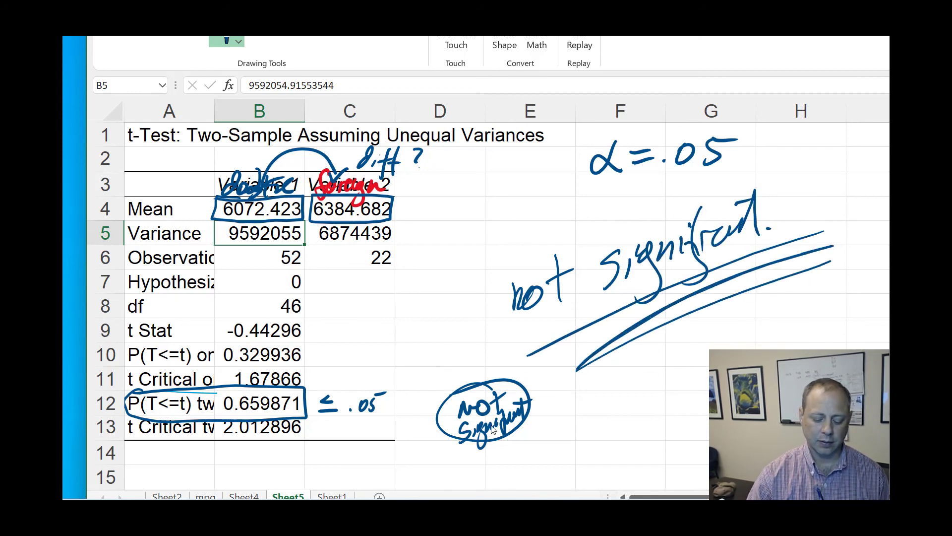
pyautogui.moveTo(831, 262); pyautogui.dragTo(531, 399)
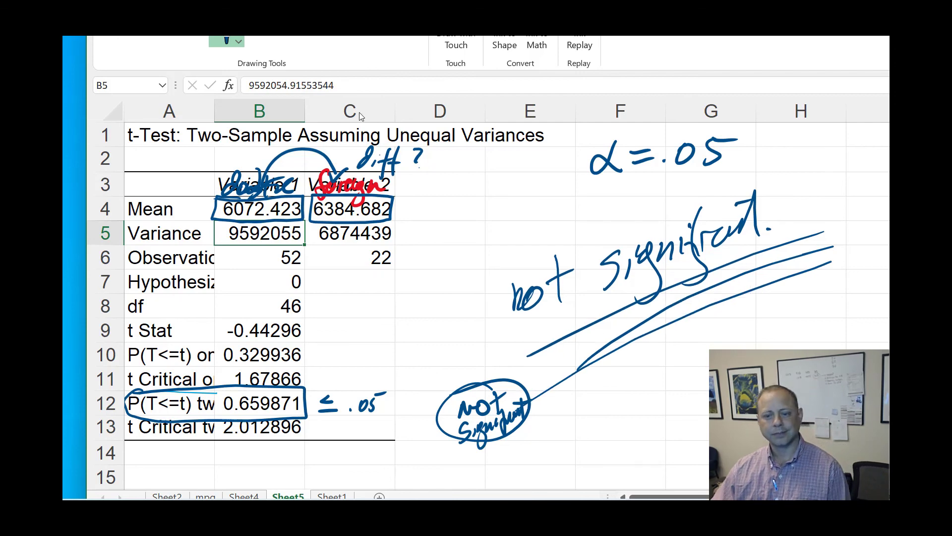